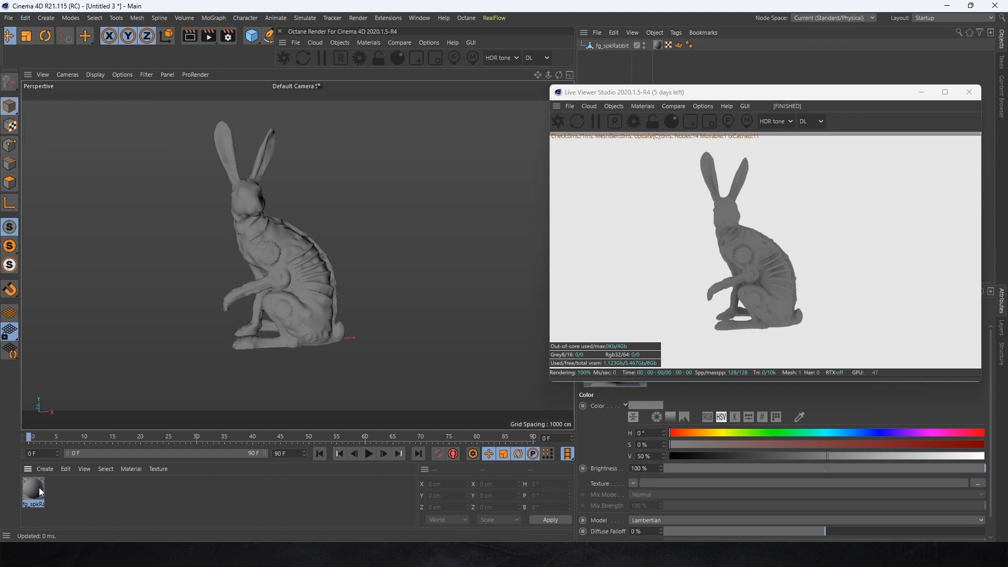
Convert the rabbit's existing material to an Octane material and remove the unused materials
left_click(643, 106)
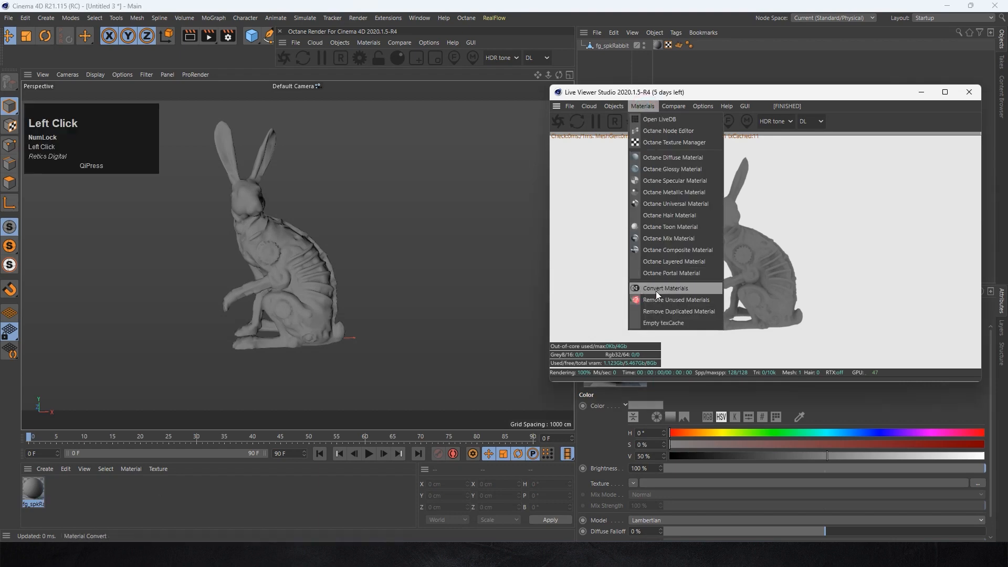
left_click(655, 289)
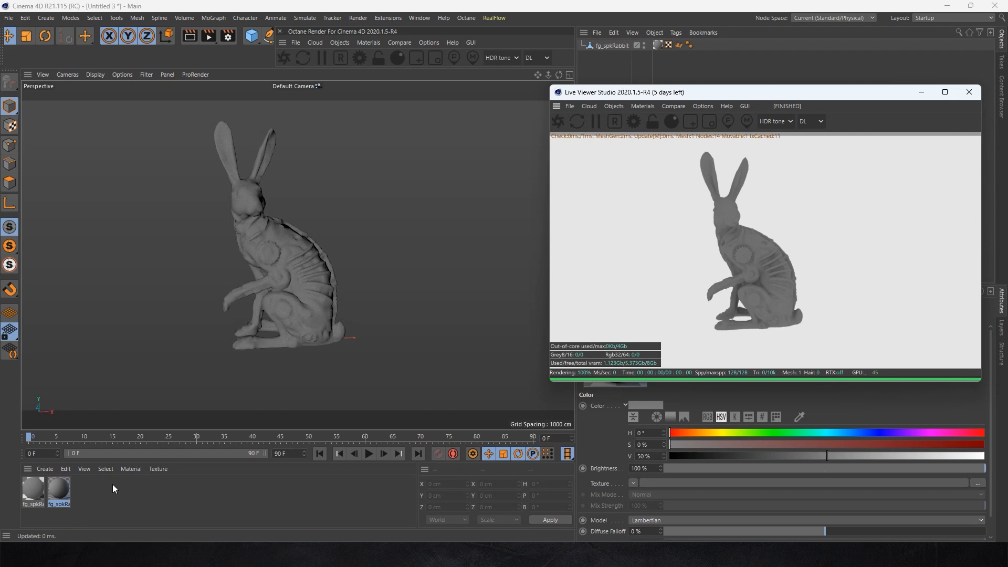
left_click(640, 106)
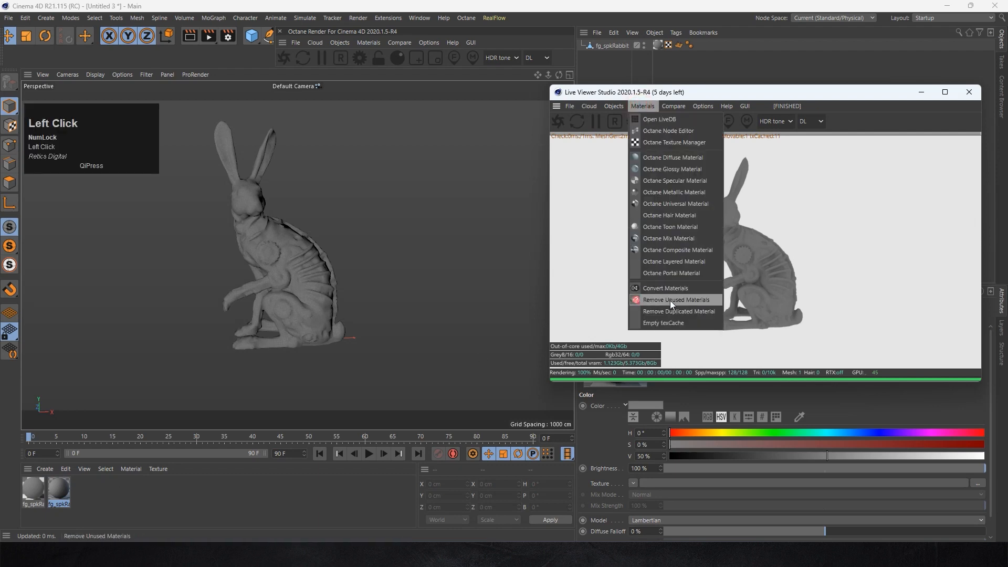
left_click(685, 300)
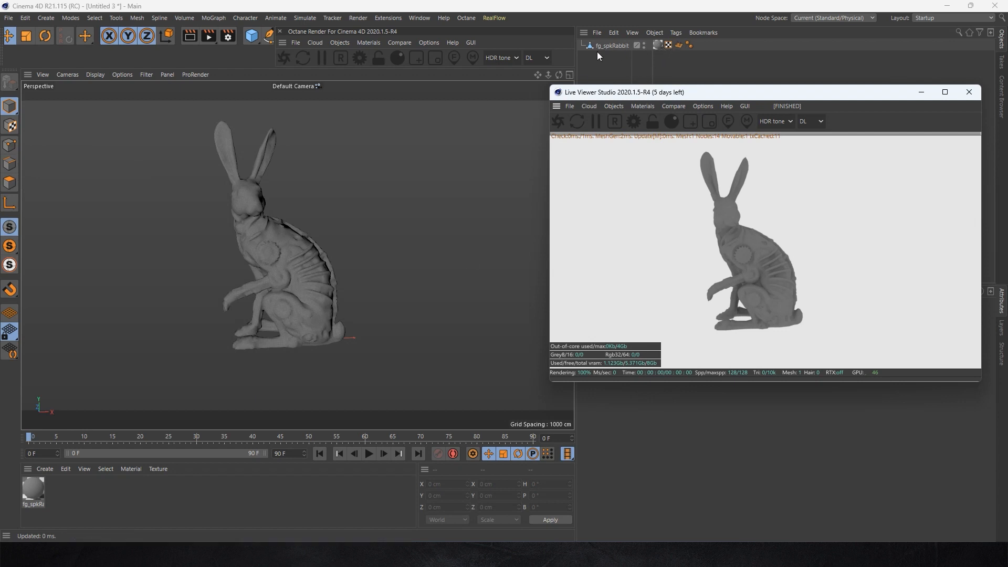
Rename the converted fg_spkRabbit material as Rabbit
double_click(31, 491)
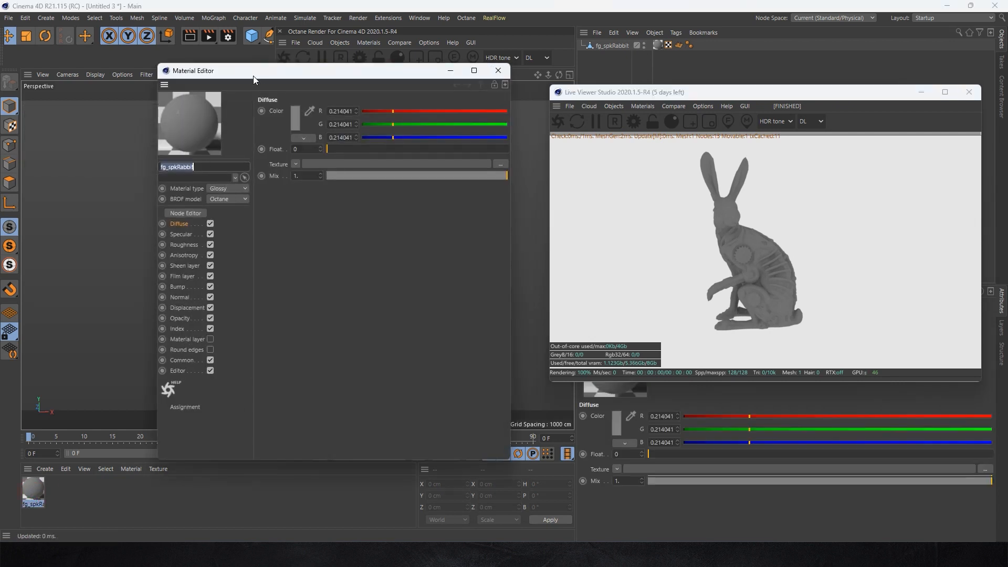
left_click_drag(251, 78, 296, 70)
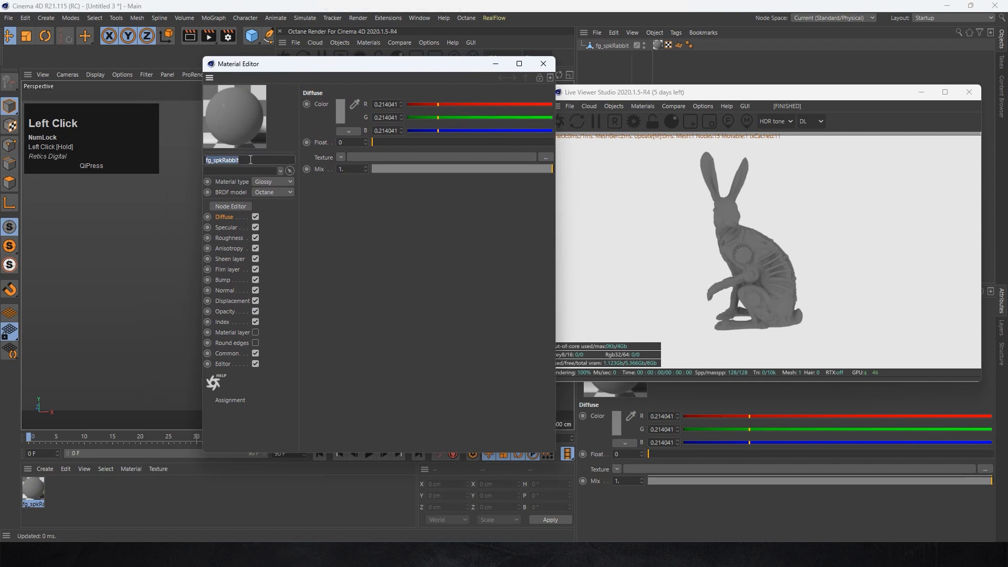
left_click_drag(250, 159, 177, 169)
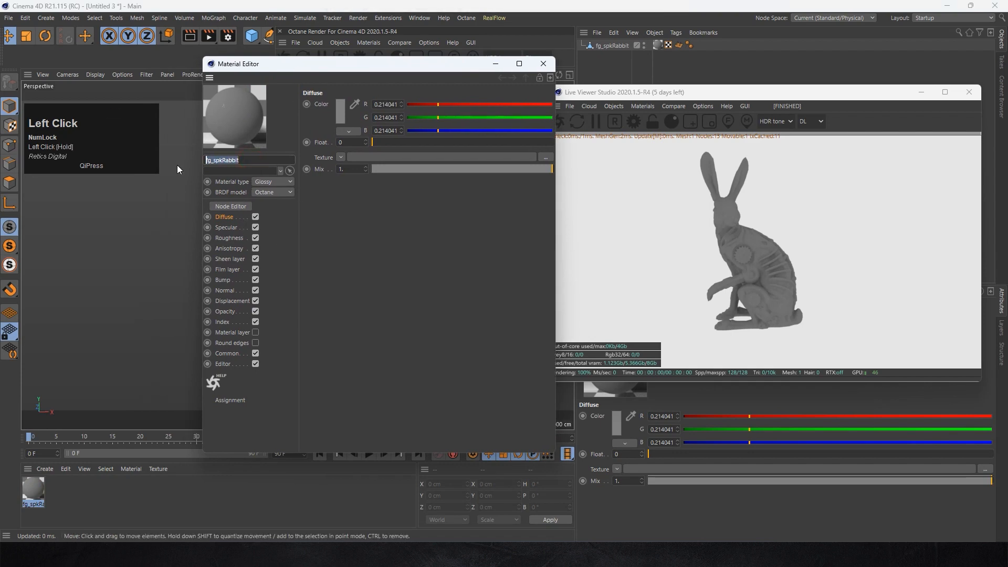
type("Rabbit")
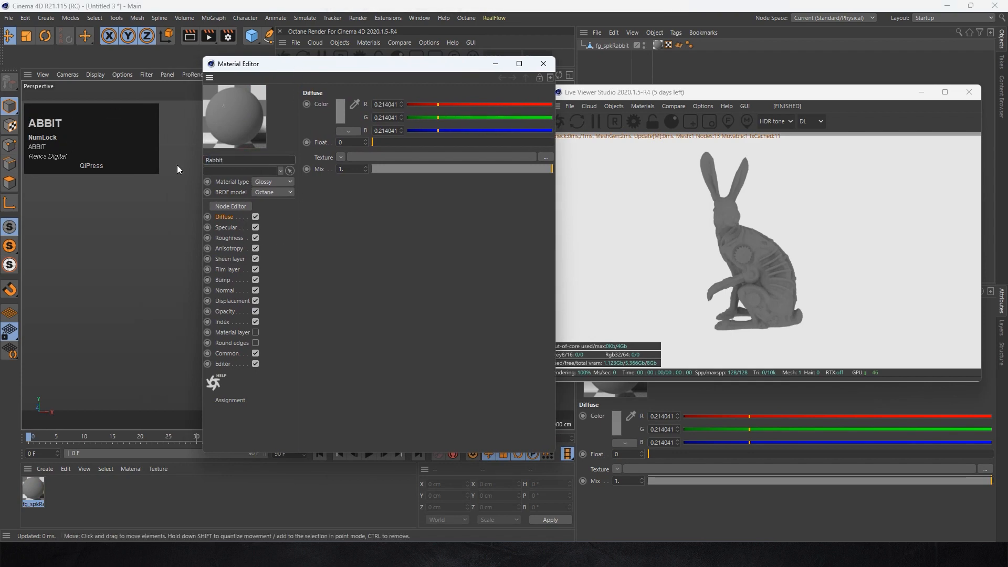
key("Return")
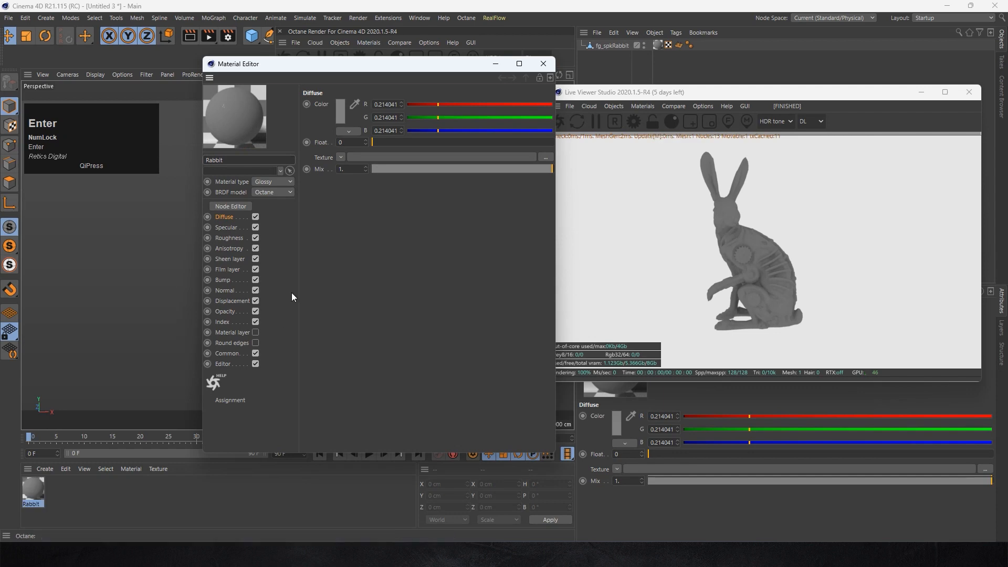
Open the Rabbit material in the Octane Node Editor and enlarge the editor window to make room for the node graph
left_click(225, 217)
left_click(229, 235)
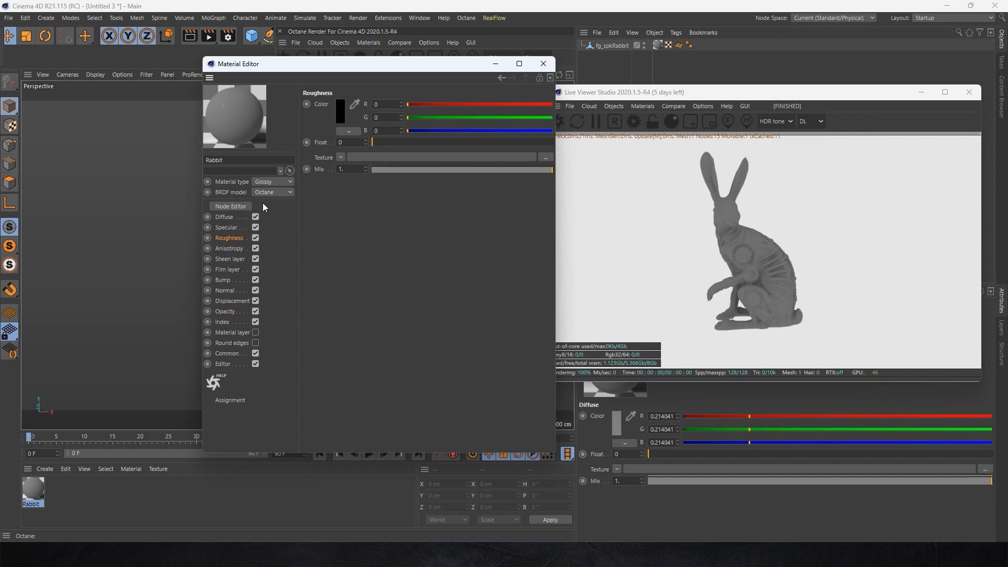
left_click(230, 210)
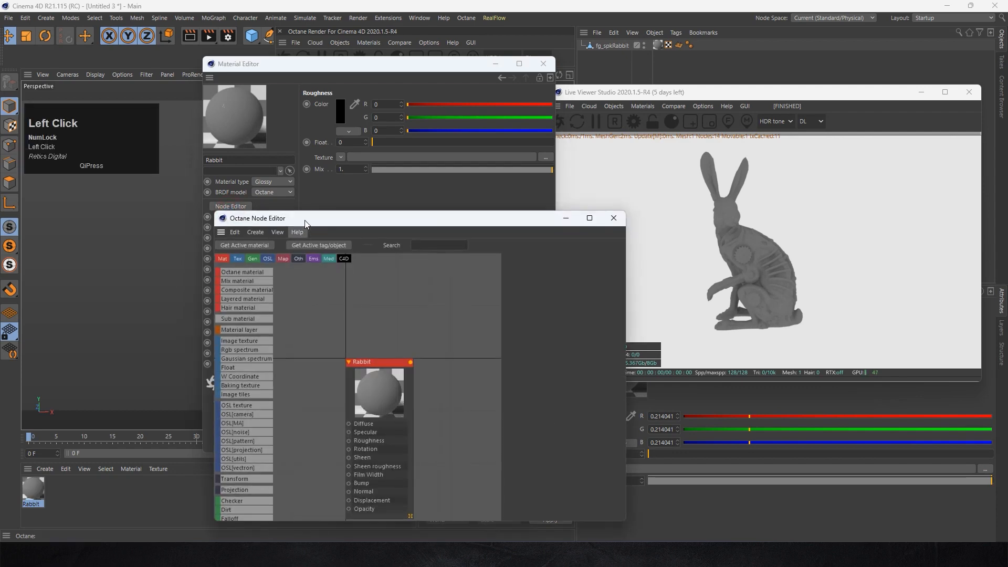
left_click_drag(307, 223, 259, 41)
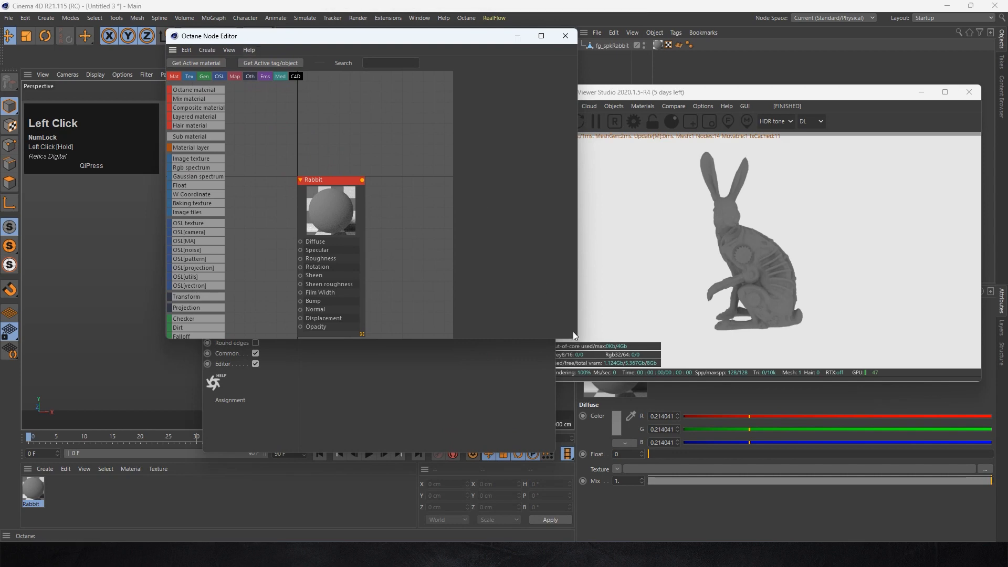
left_click_drag(574, 339, 933, 537)
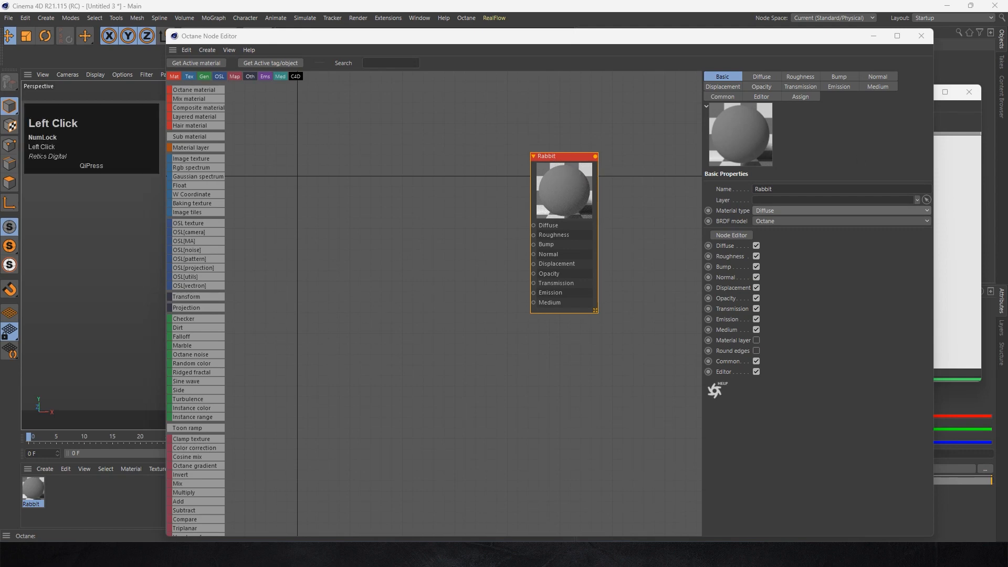
Bring the model's four image textures into the node graph and spread them out beside the Rabbit material node
left_click_drag(458, 244, 366, 224)
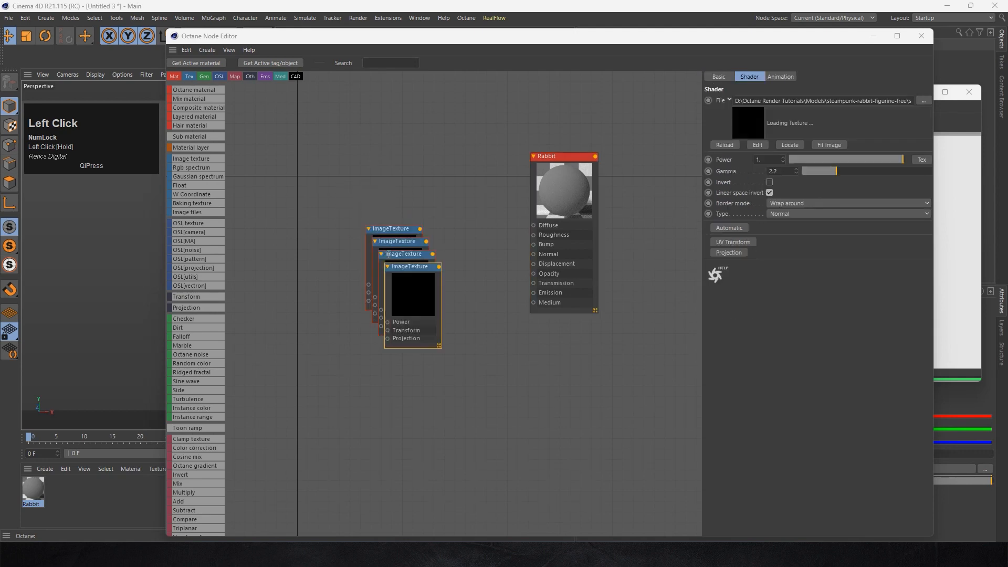
left_click(409, 272)
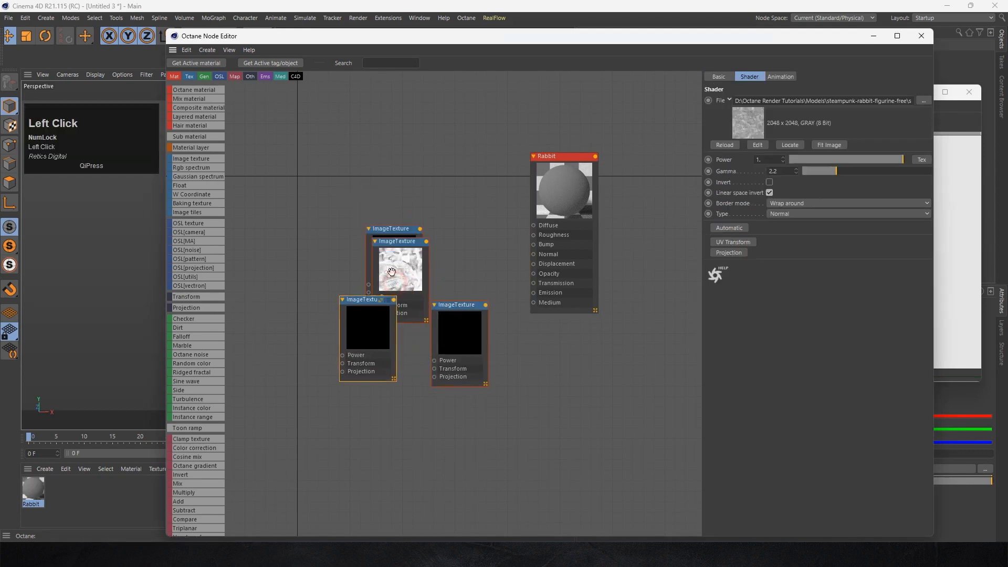
left_click_drag(394, 242, 365, 135)
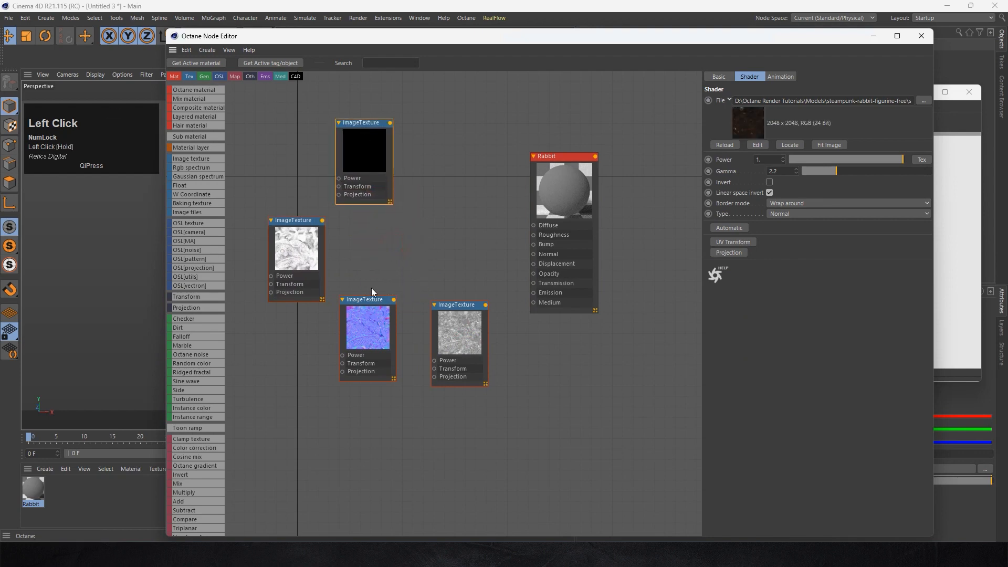
left_click_drag(302, 226, 302, 211)
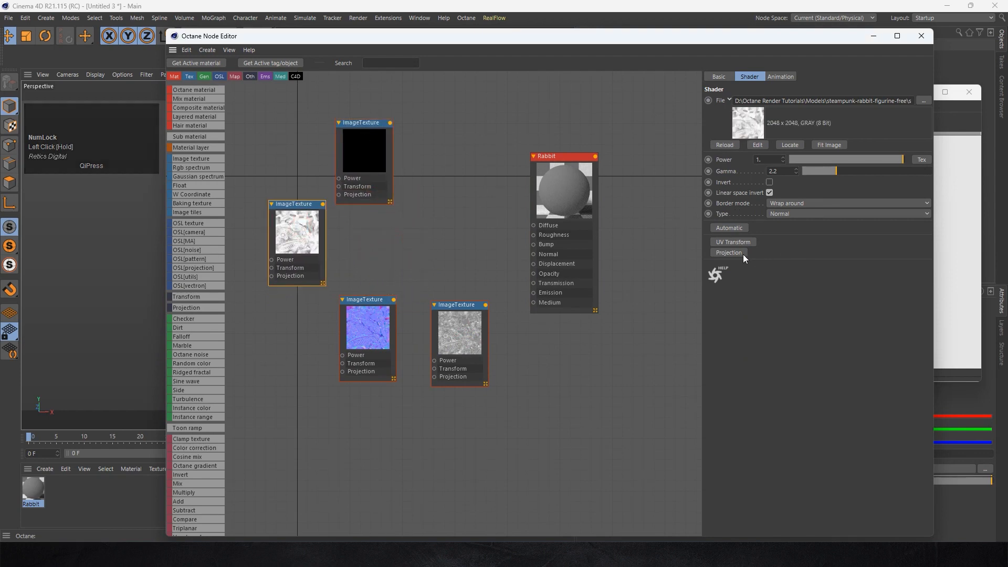
left_click_drag(366, 160, 371, 211)
left_click_drag(311, 219, 392, 93)
mouse_move(383, 184)
left_mouse_down()
mouse_move(371, 190)
mouse_move(380, 192)
left_mouse_up()
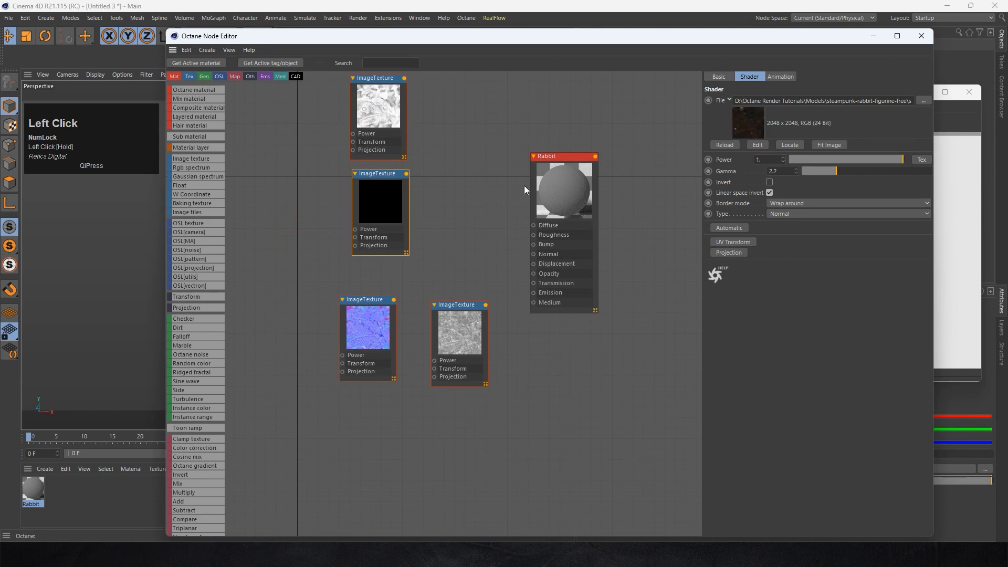
Set the Rabbit material's type to Glossy
left_click(568, 185)
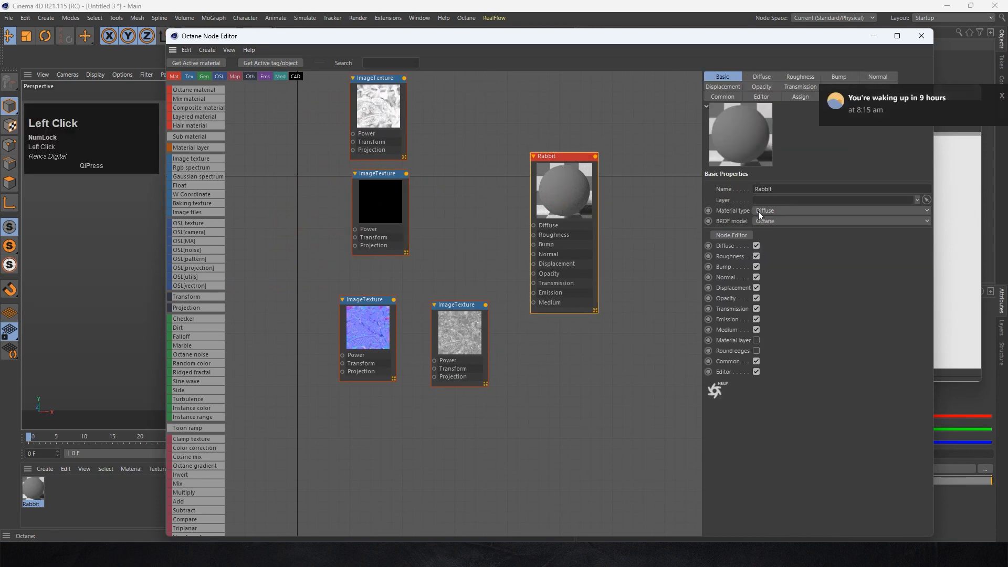
left_click(758, 211)
left_click(769, 240)
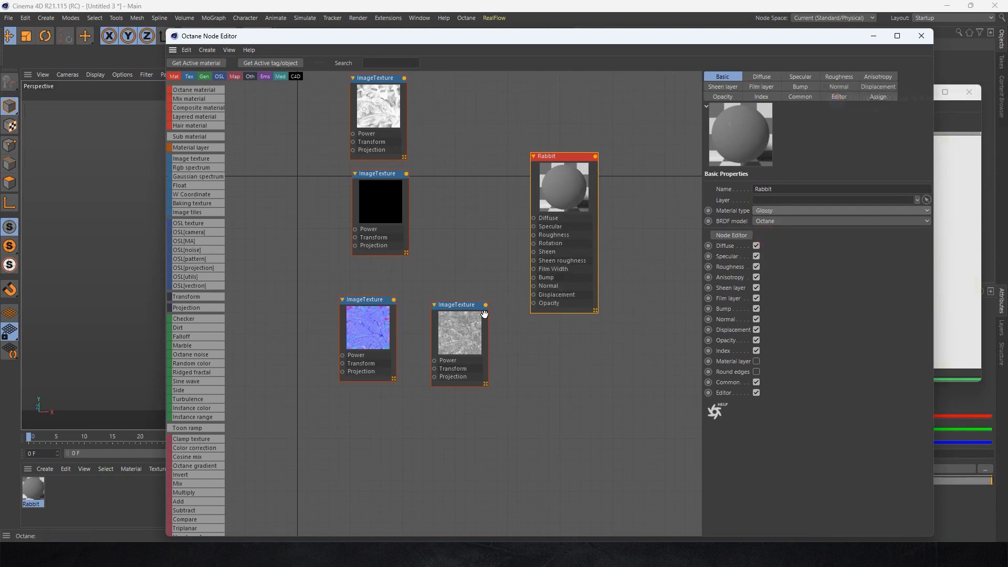
Examine the Rabbit material's channel settings, from Diffuse and Specular to Common and Editor, and close both material editing windows
left_click(762, 77)
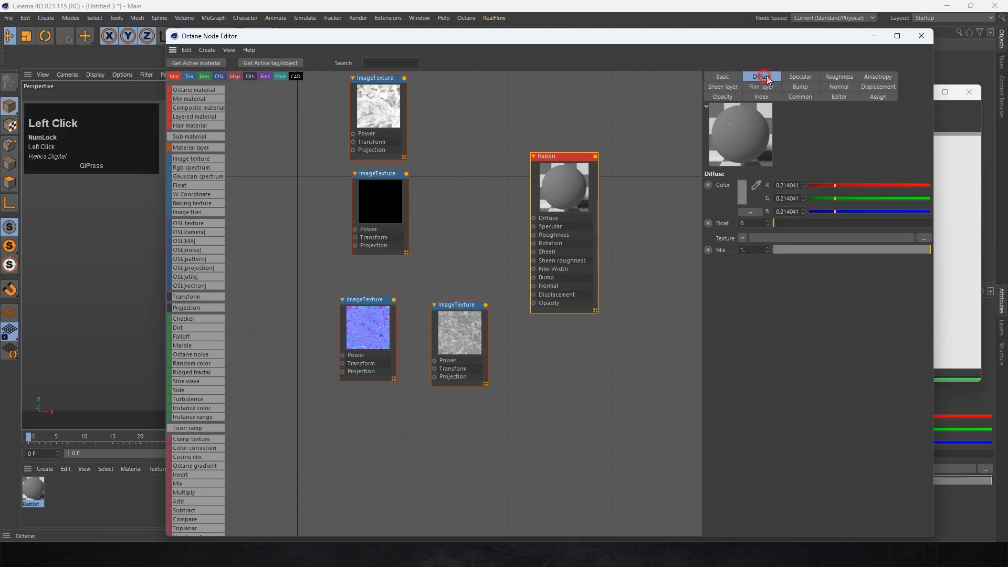
left_click(793, 78)
left_click(765, 78)
left_click(832, 77)
left_click(873, 78)
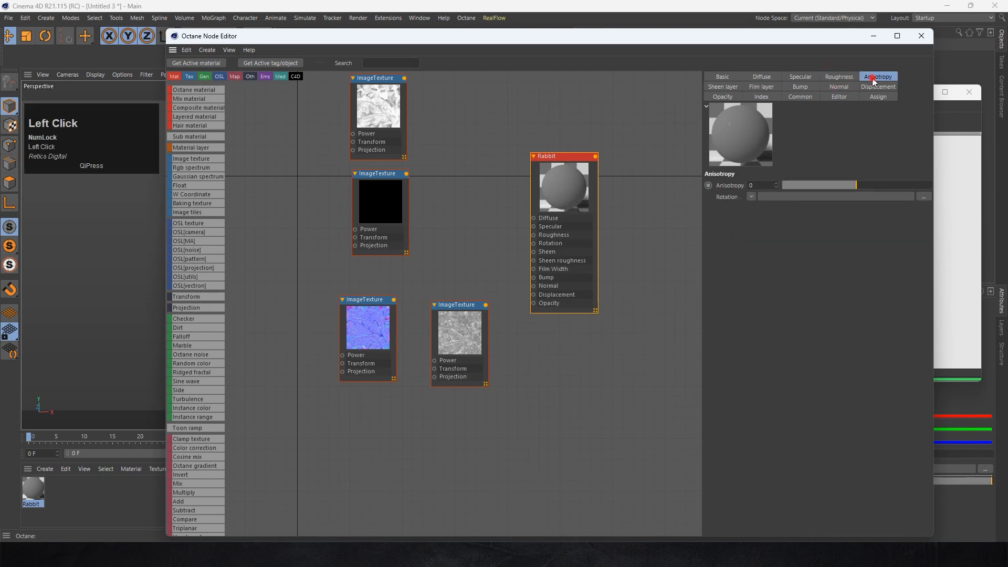
left_click(724, 87)
left_click(761, 87)
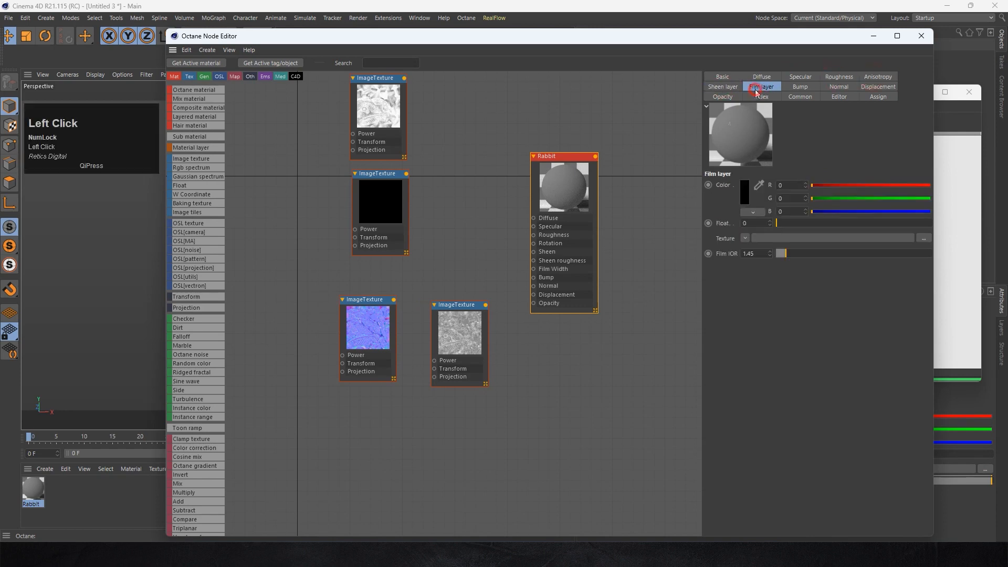
left_click(722, 97)
left_click(799, 97)
left_click(838, 97)
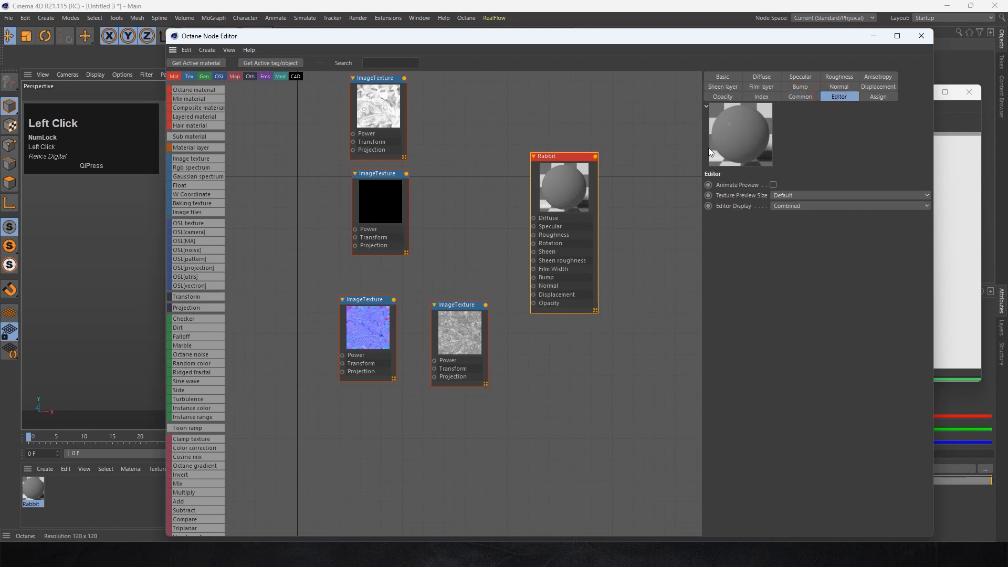
scroll(737, 131, "down", 1)
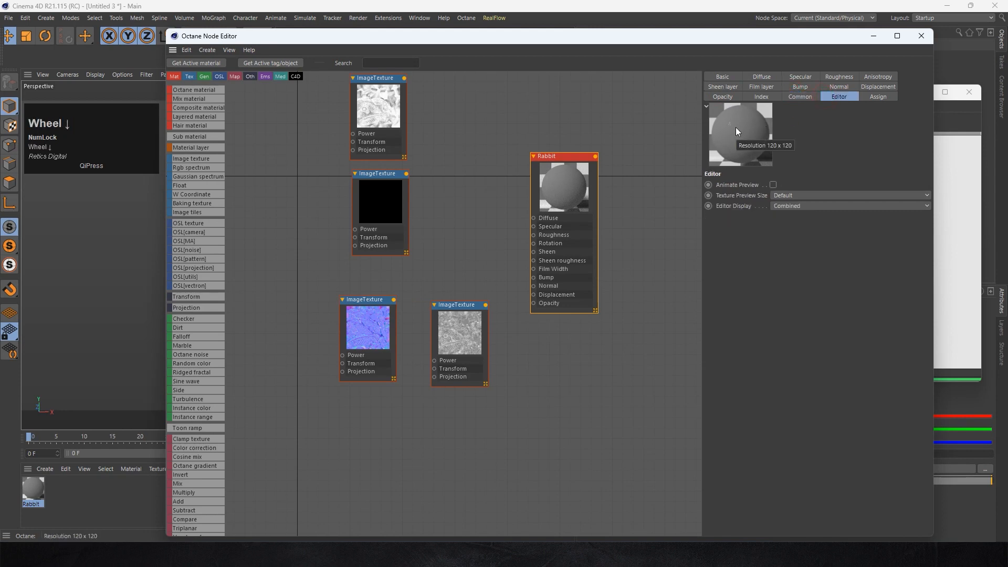
left_click(921, 37)
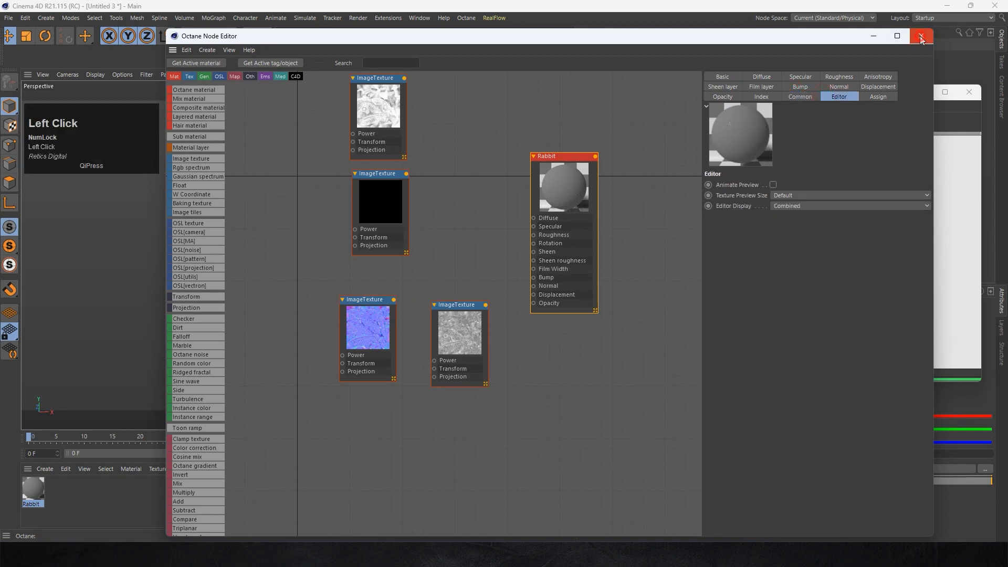
left_click(543, 63)
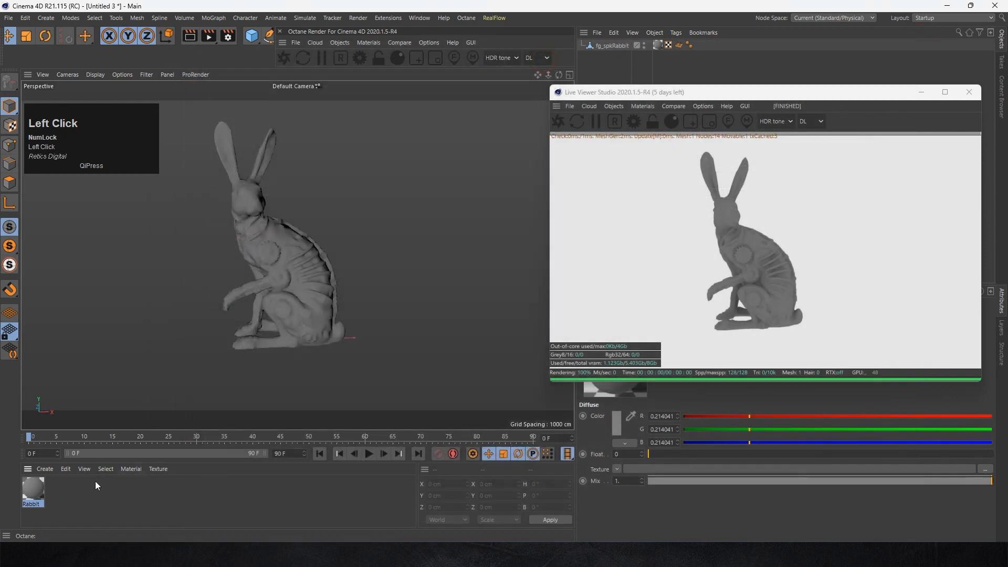
Delete the Rabbit material and remove its leftover material tag from the fg_spkRabbit object
left_click_drag(14, 500, 1, 518)
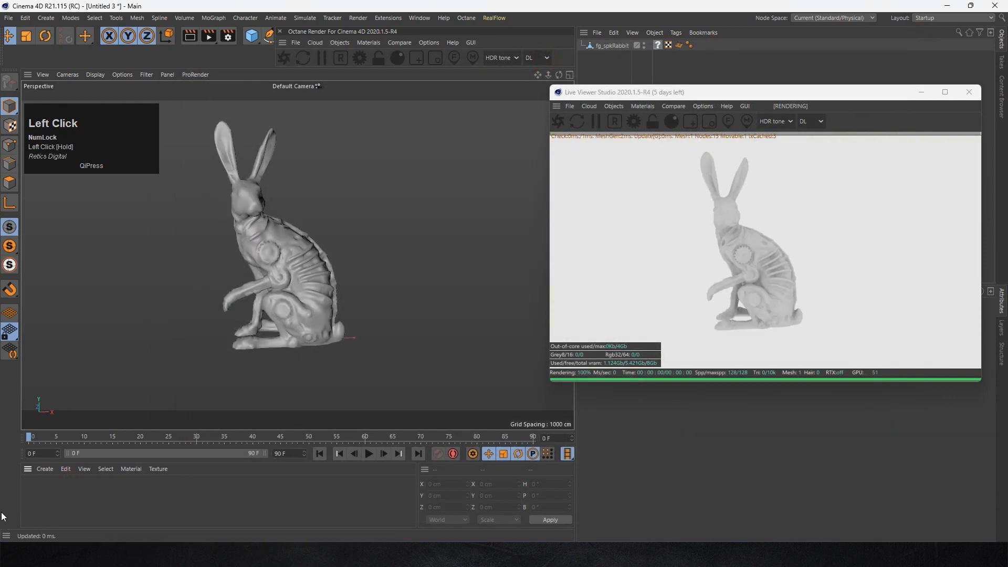
left_click(658, 52)
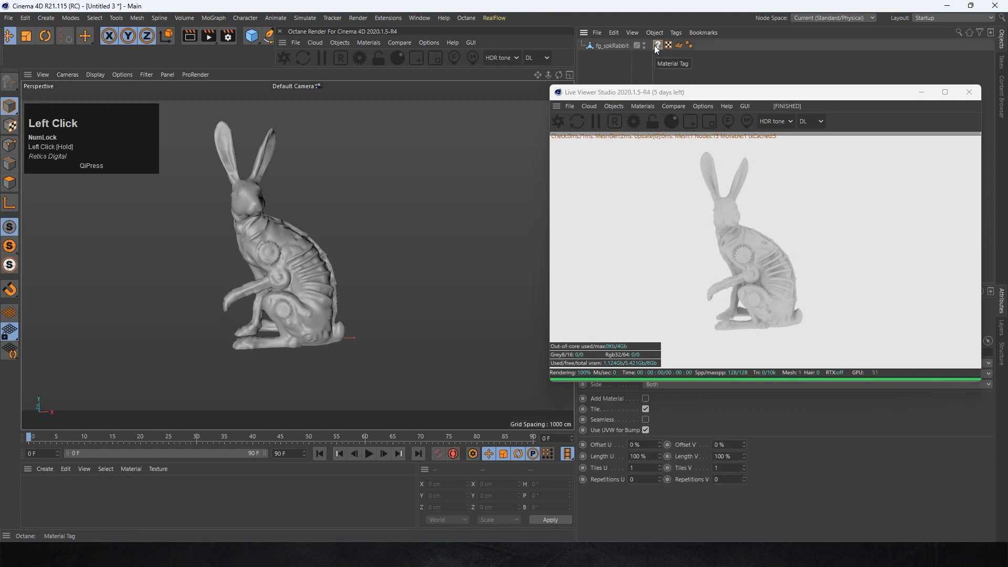
left_click_drag(654, 45, 653, 108)
Create a new Octane Glossy material and apply it to the rabbit model
left_click(642, 106)
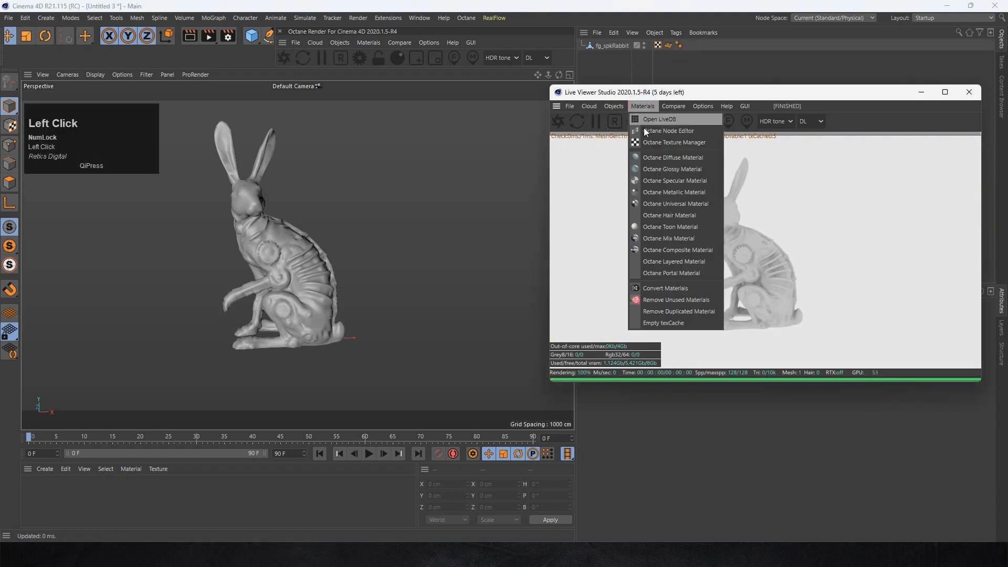
left_click(651, 169)
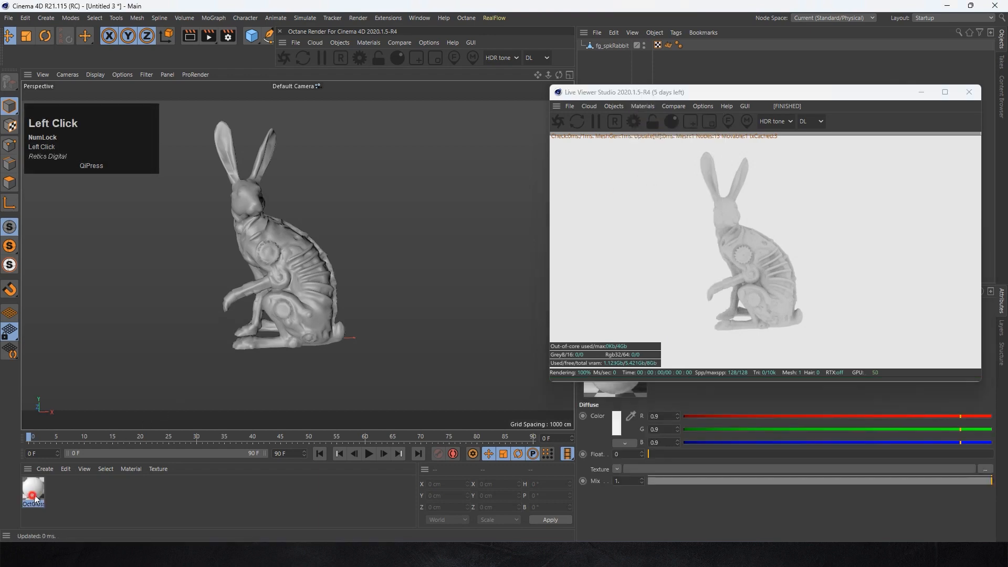
left_click_drag(33, 491, 276, 284)
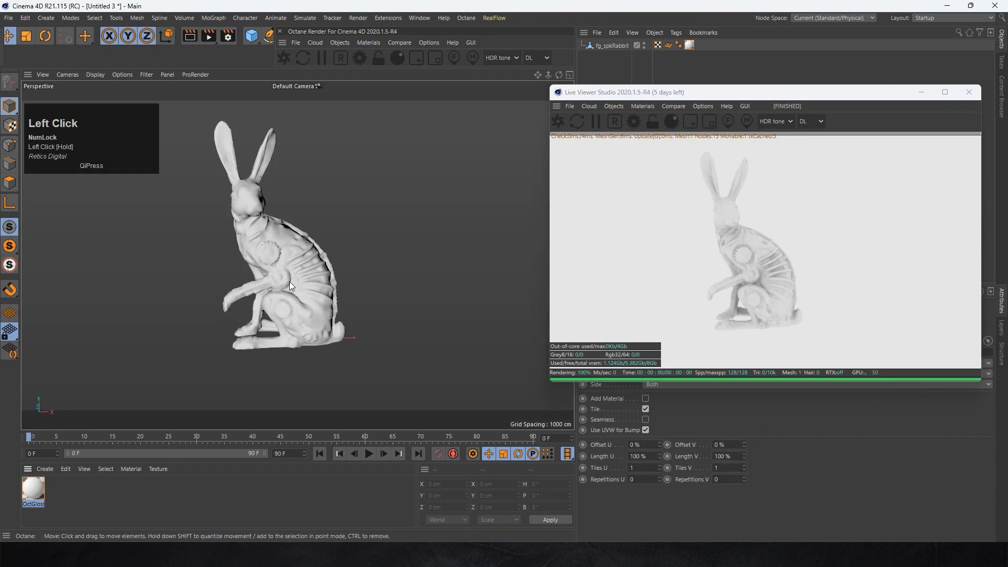
Add an Octane Daylight to the scene
left_click(614, 106)
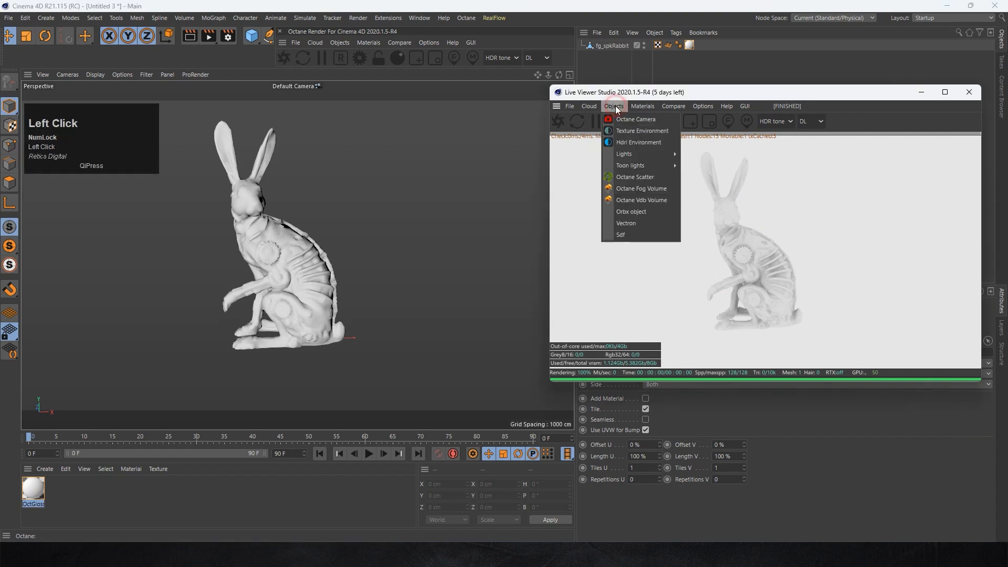
mouse_move(635, 152)
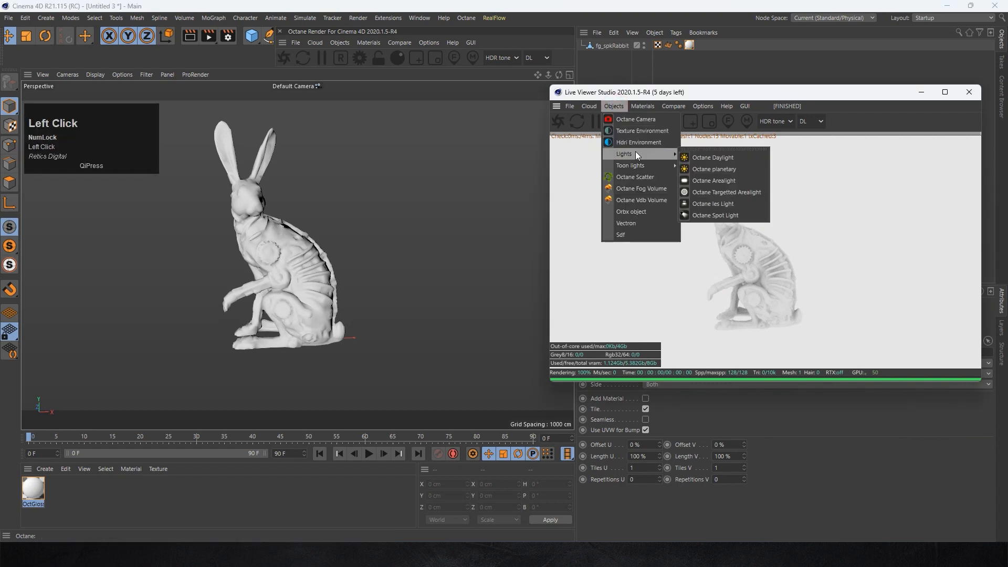
left_click(697, 158)
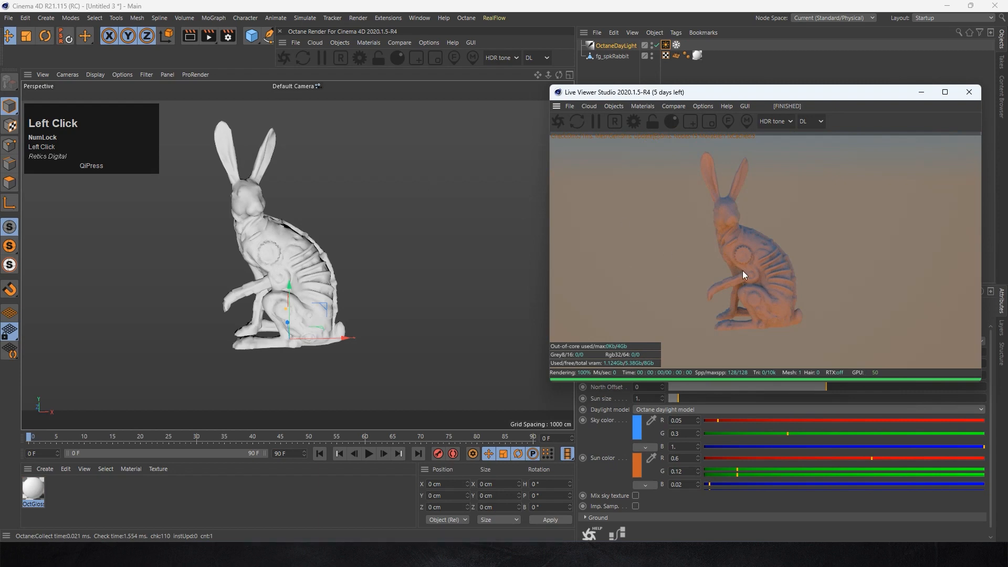
Rotate the Octane Daylight to about -62.9° heading, -13.4° pitch and -11.8° bank so it lights the rabbit brightly
left_click(45, 35)
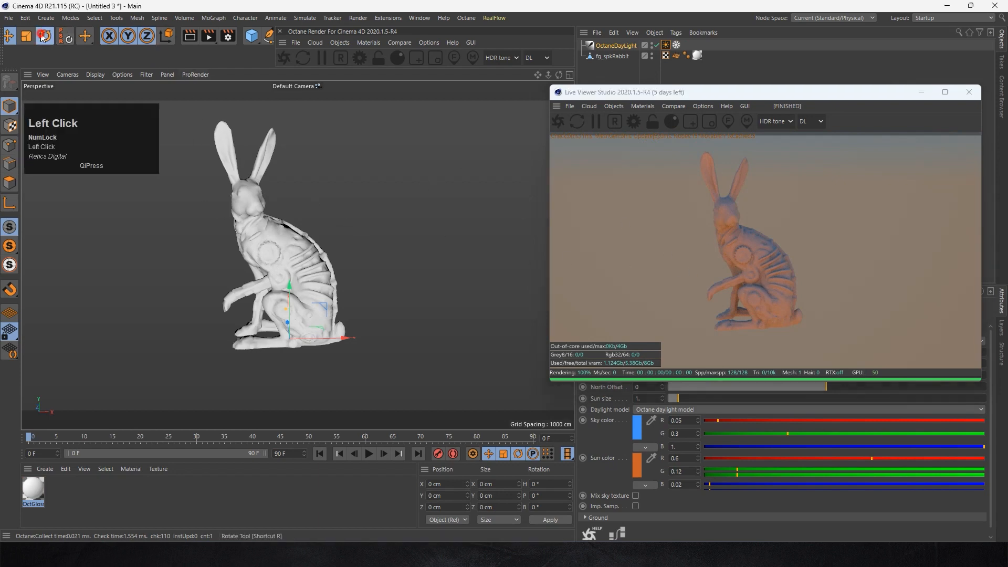
left_click_drag(291, 344, 260, 347)
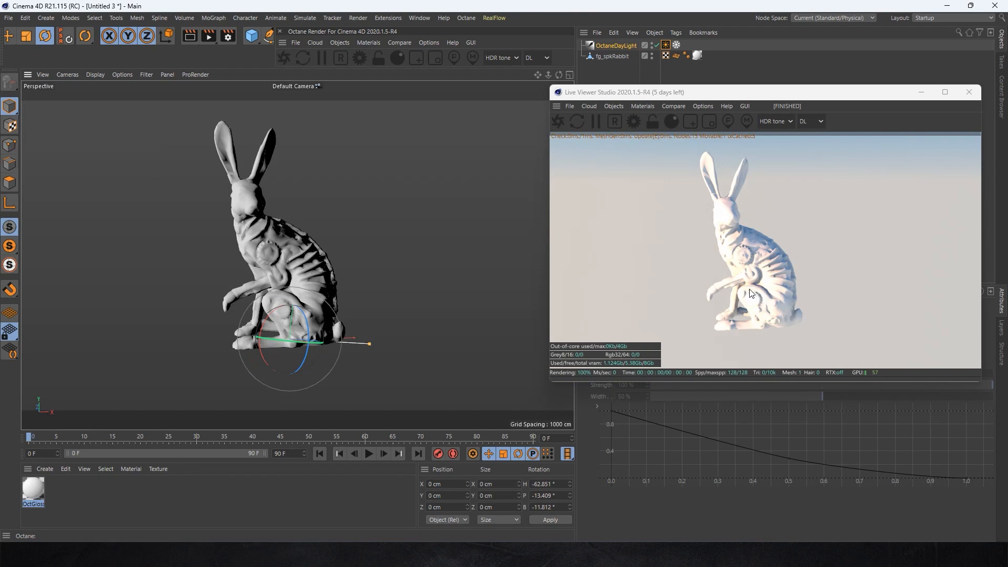
Open the OctGlossy1 material in the Octane Node Editor and reposition the editor window for working
double_click(35, 493)
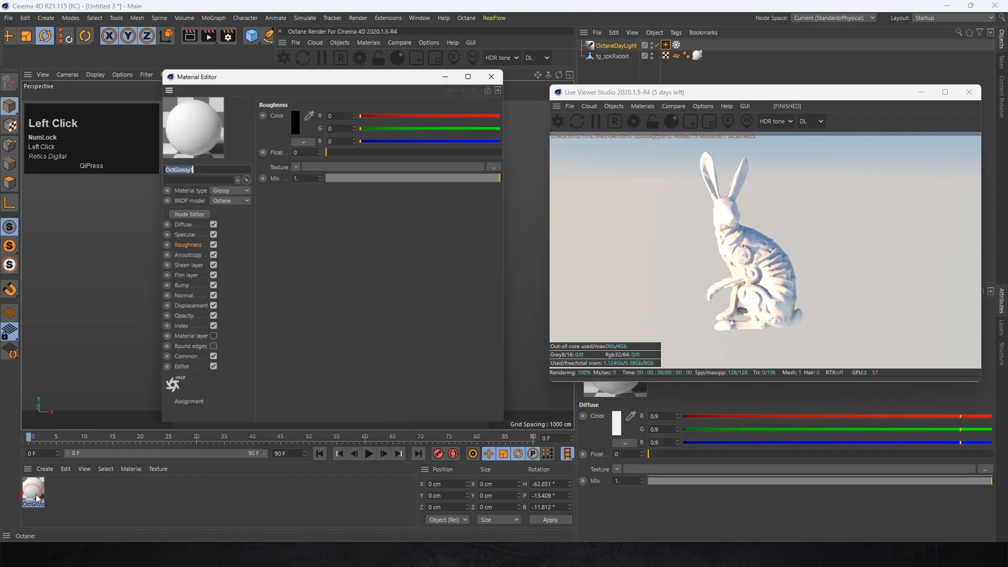
left_click(199, 214)
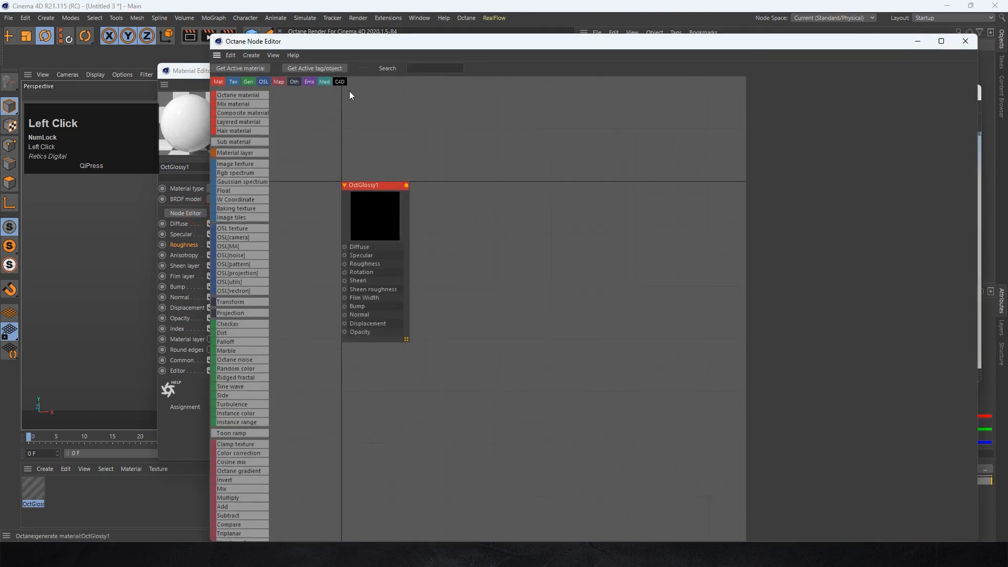
left_click_drag(375, 42, 233, 27)
Add the rabbit's occlusion, dark colour, greyscale roughness and normal maps as ImageTexture nodes and spread them out beside the OctGlossy1 node
left_click_drag(247, 178, 470, 171)
left_click_drag(420, 192, 248, 333)
left_click_drag(297, 244, 258, 132)
left_click(268, 151)
left_click_drag(261, 310, 323, 95)
left_click_drag(267, 128, 216, 357)
left_click_drag(312, 130, 284, 202)
left_click_drag(349, 345, 262, 67)
scroll(354, 168, "down", 1)
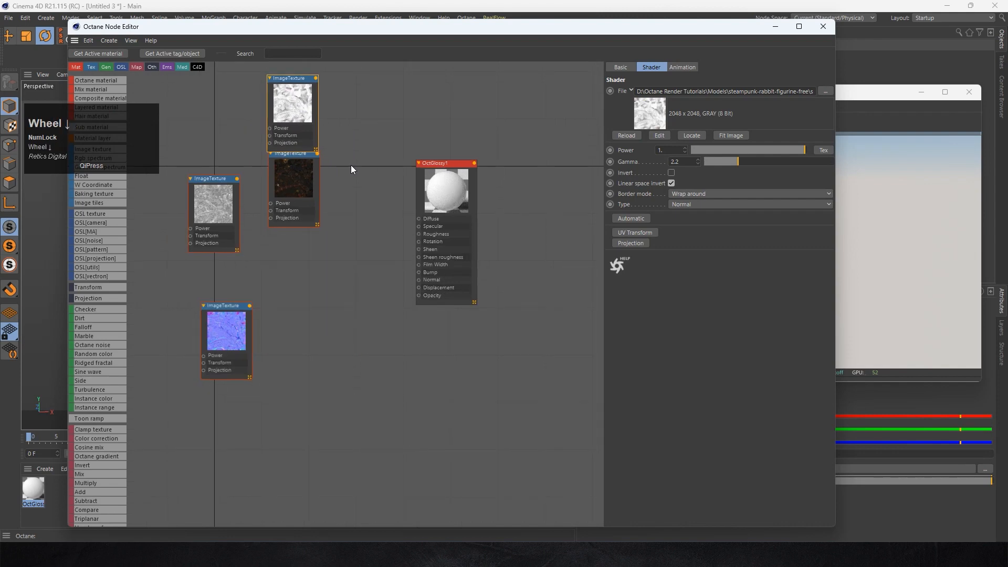
middle_click_drag(366, 178, 399, 201)
left_click_drag(350, 151, 352, 144)
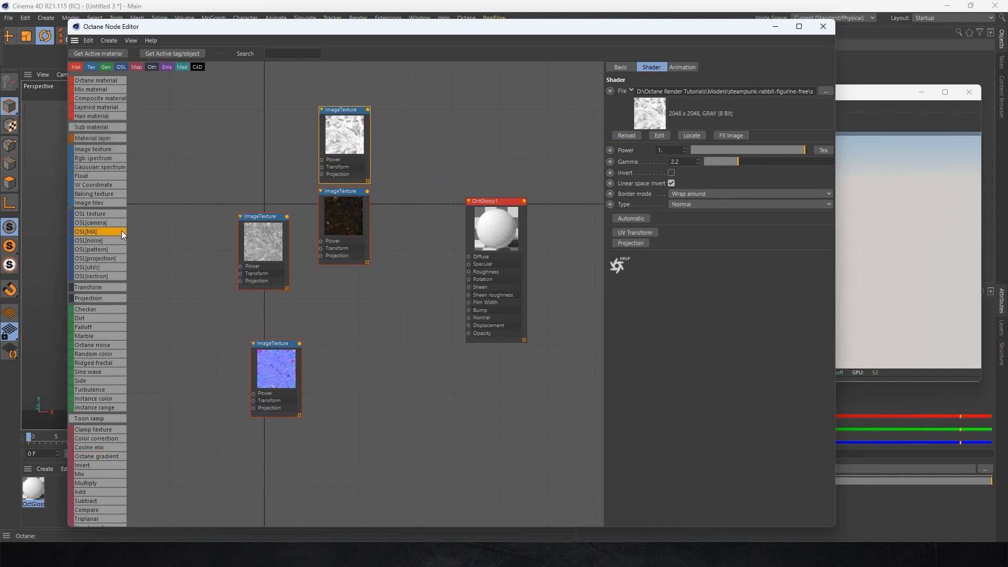
Add a Multiply node combining the white occlusion and dark colour textures, and connect its output to the material's Diffuse input
scroll(100, 346, "up", 2)
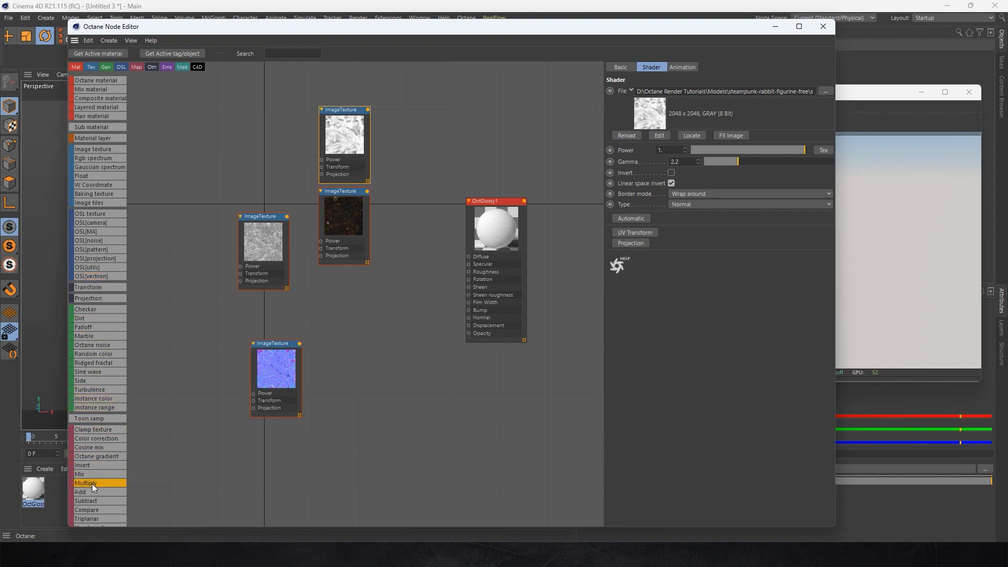
left_click_drag(87, 483, 402, 164)
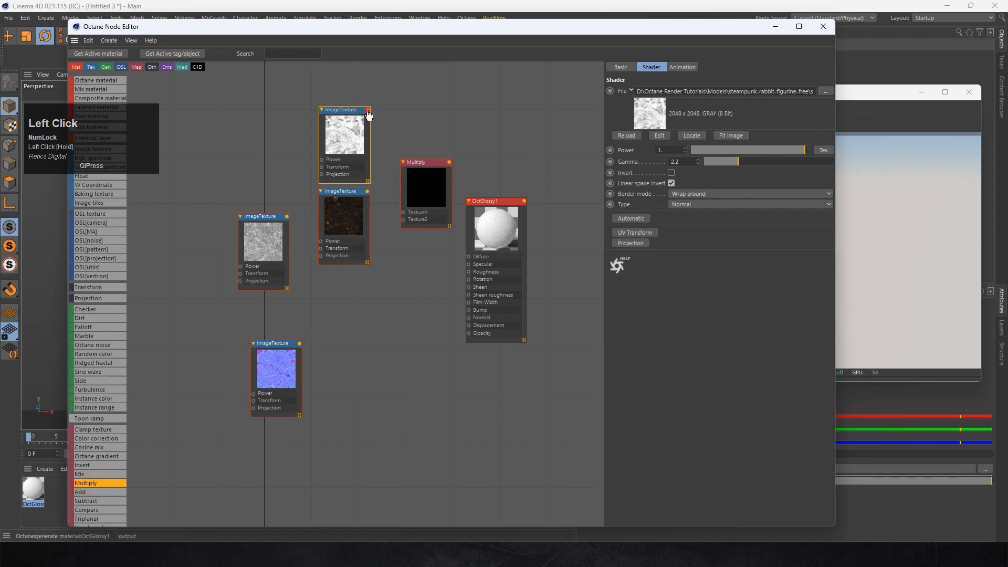
left_click_drag(368, 110, 403, 227)
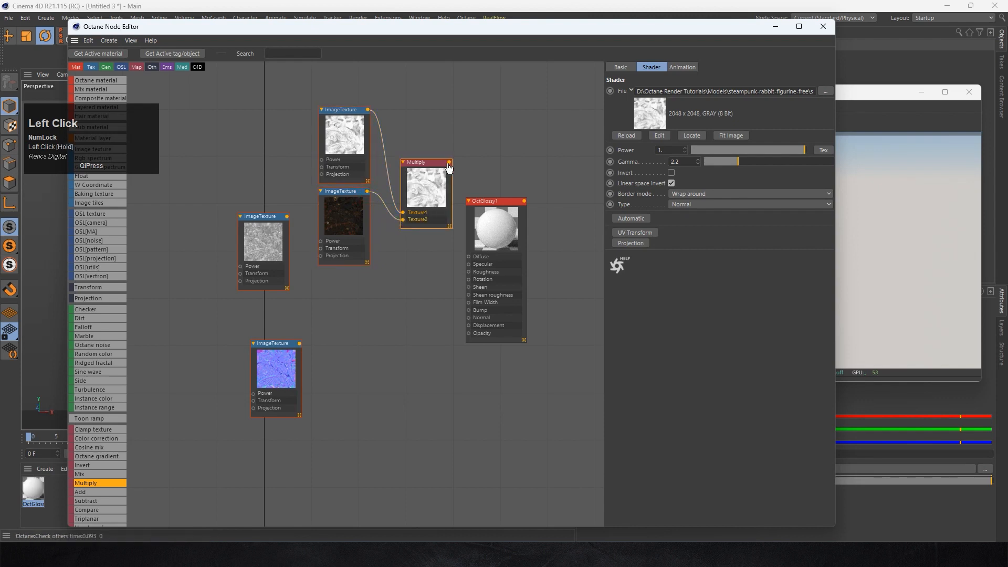
left_click_drag(449, 162, 468, 256)
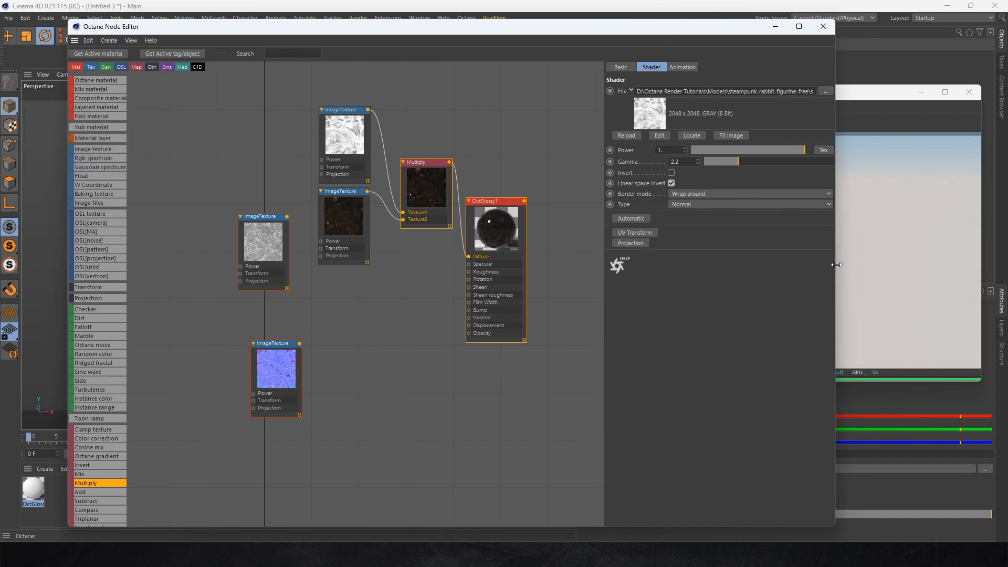
Narrow the Node Editor to expose the Live Viewer and connect the greyscale image texture to the material's Roughness input
left_click_drag(835, 264, 706, 250)
left_click_drag(767, 109, 786, 99)
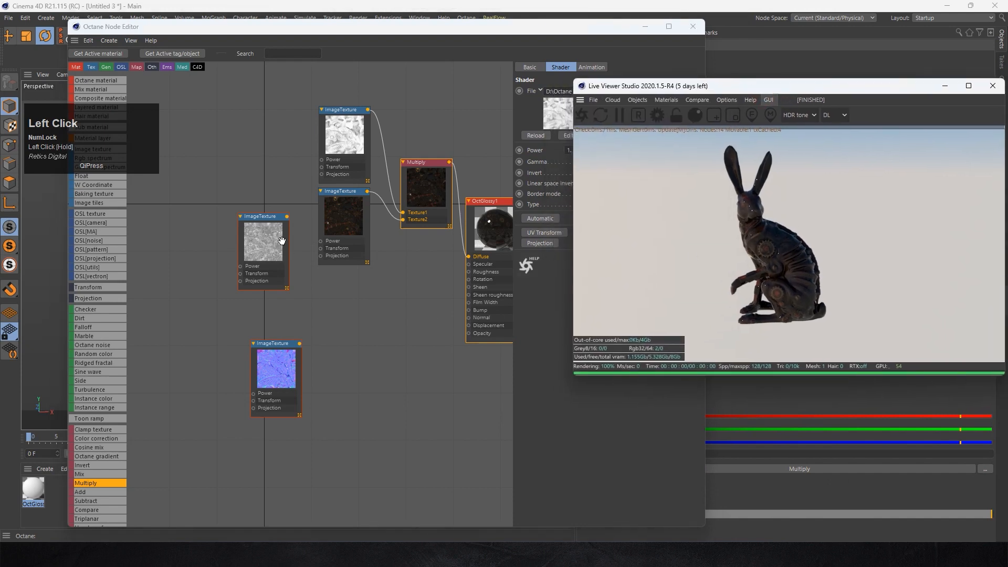
left_click_drag(282, 240, 455, 298)
scroll(454, 297, "up", 1)
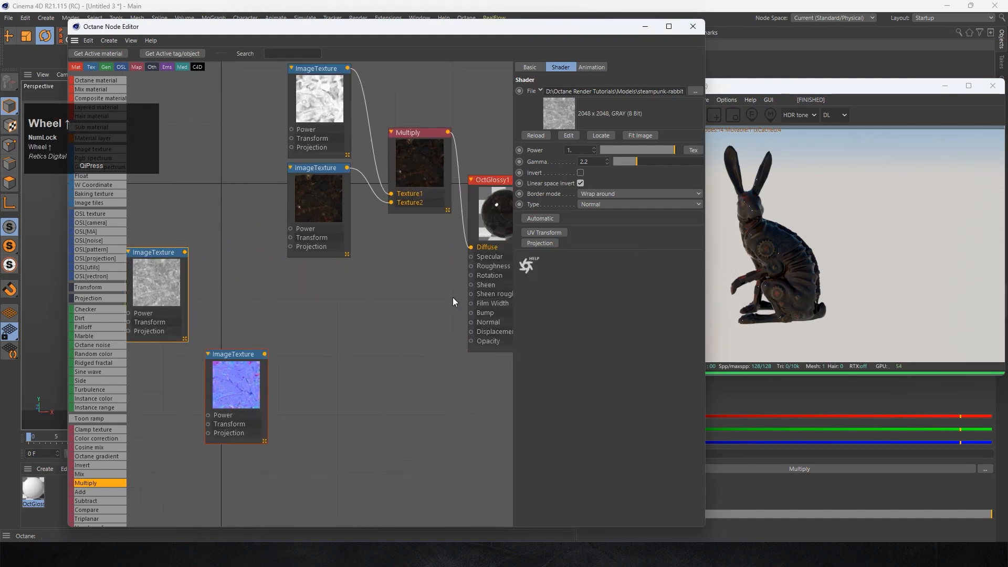
middle_click_drag(434, 289, 382, 281)
scroll(229, 269, "down", 2)
left_click(195, 267)
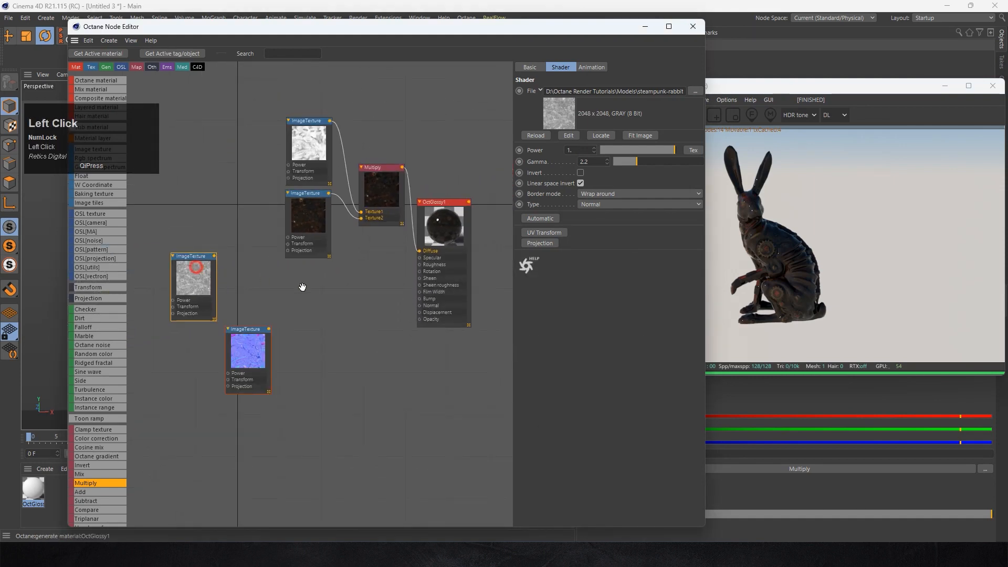
left_click_drag(303, 287, 445, 257)
scroll(396, 269, "up", 3)
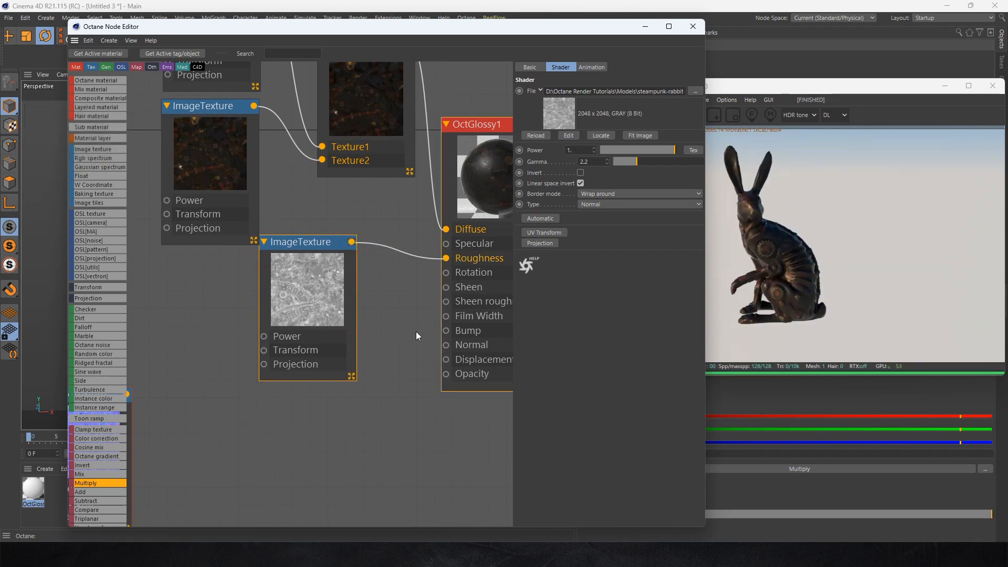
Connect the blue normal map texture to the material's Normal input
scroll(373, 339, "down", 2)
left_click_drag(199, 380, 423, 350)
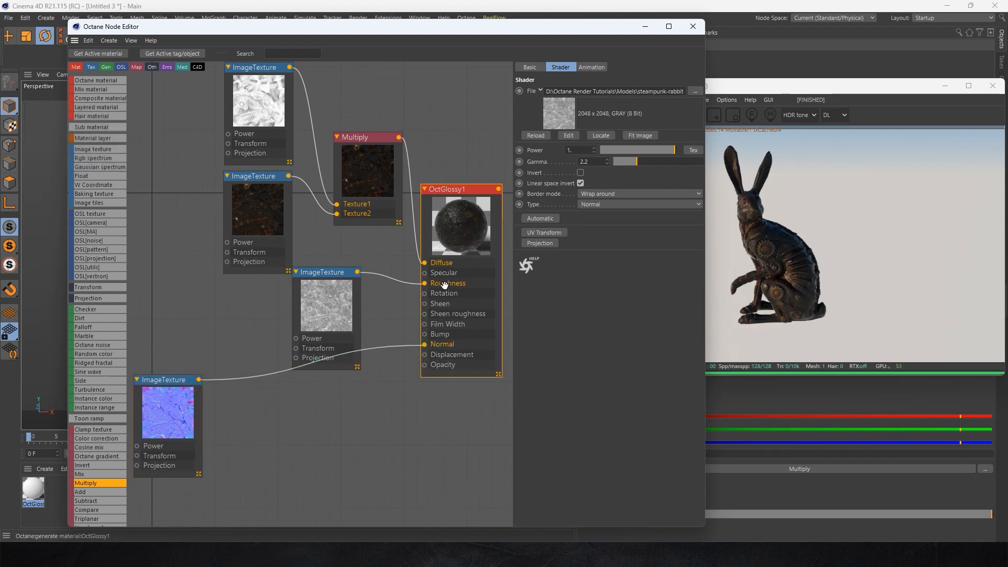
scroll(367, 305, "down", 3)
middle_click_drag(315, 287, 356, 347)
scroll(301, 278, "up", 3)
Move the Multiply node and its two textures away from the material and insert a Color correction node between Multiply and Diffuse
left_click_drag(279, 156, 453, 315)
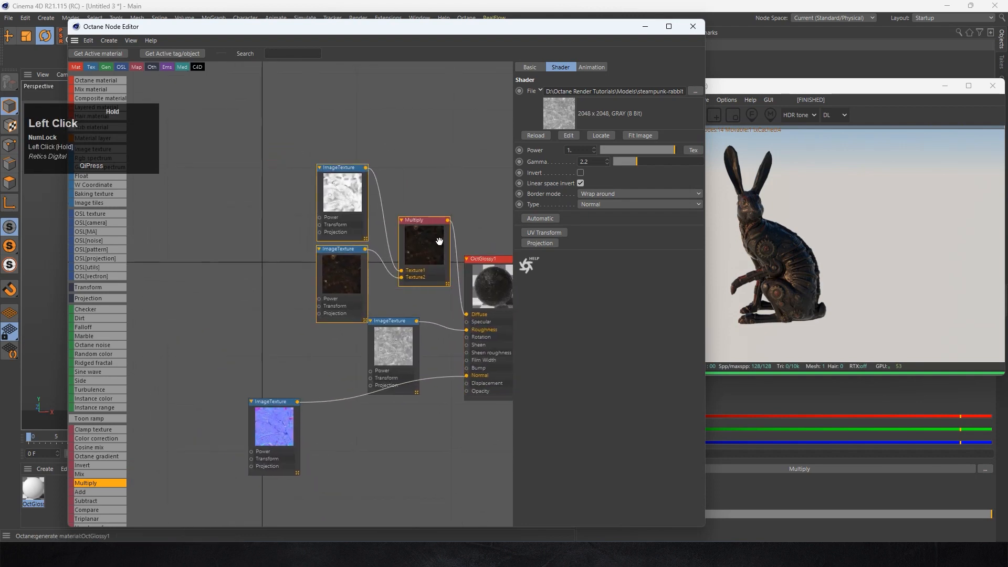
left_click_drag(423, 228, 260, 222)
left_click(364, 186)
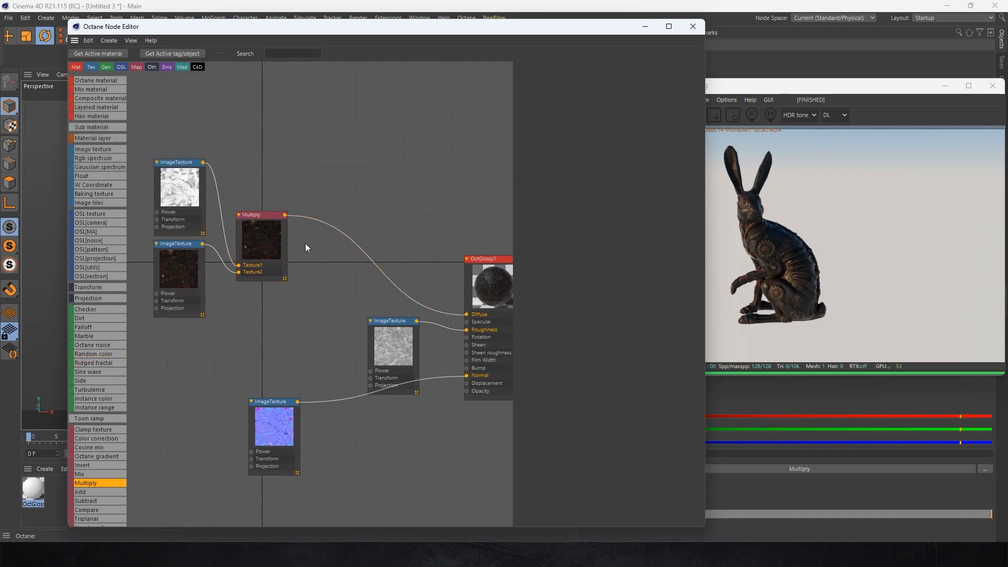
left_click(381, 266)
left_click_drag(90, 440, 360, 250)
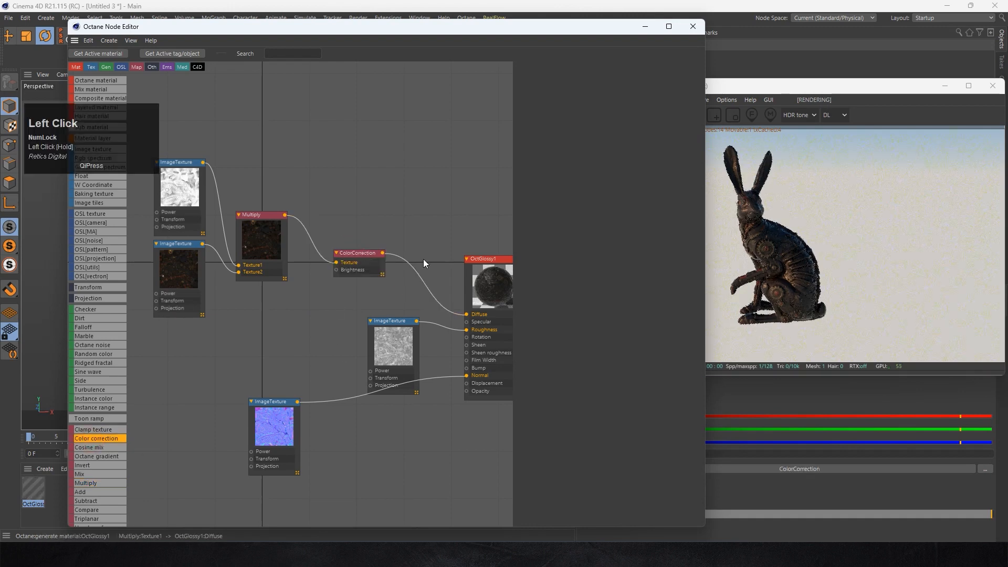
Set the ColorCorrection node's saturation to about 1.38, gamma to about 0.94 and hue to about -0.13
left_click(361, 260)
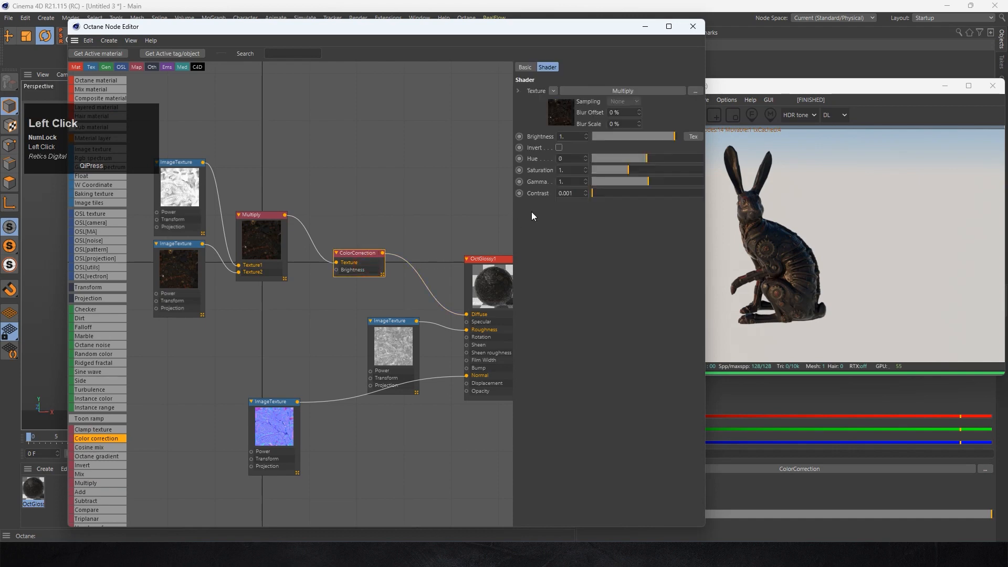
mouse_move(628, 171)
left_mouse_down()
mouse_move(642, 170)
mouse_move(626, 181)
mouse_move(637, 180)
left_mouse_up()
left_click(657, 184)
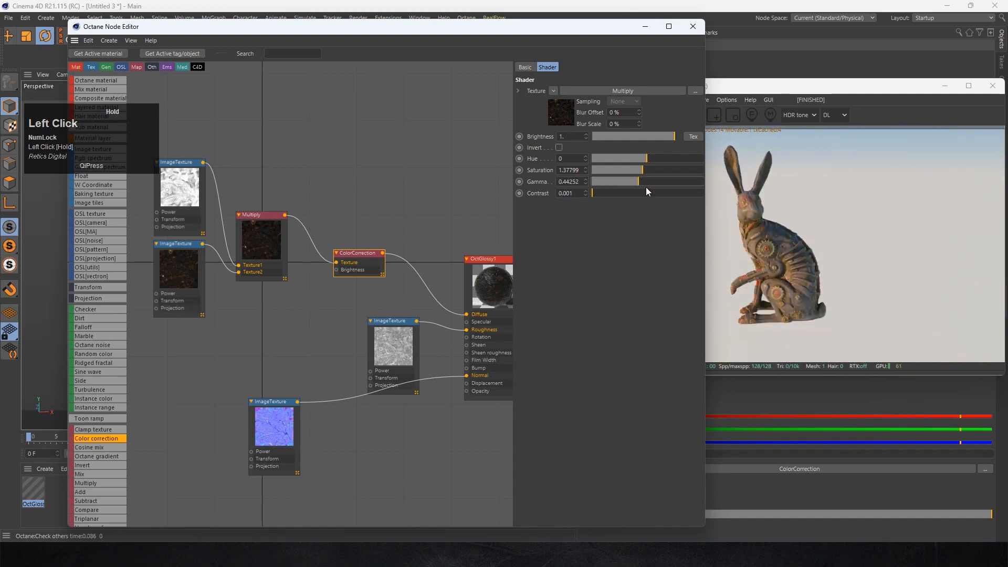
mouse_move(644, 161)
left_mouse_down()
mouse_move(620, 162)
mouse_move(655, 163)
mouse_move(647, 182)
mouse_move(677, 162)
mouse_move(654, 163)
left_mouse_up()
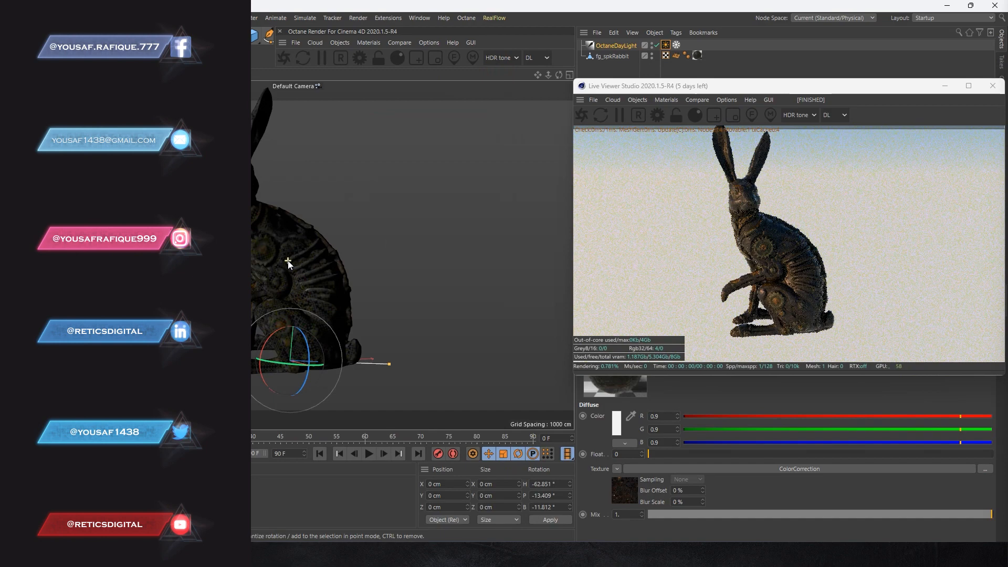
scroll(288, 263, "up", 6)
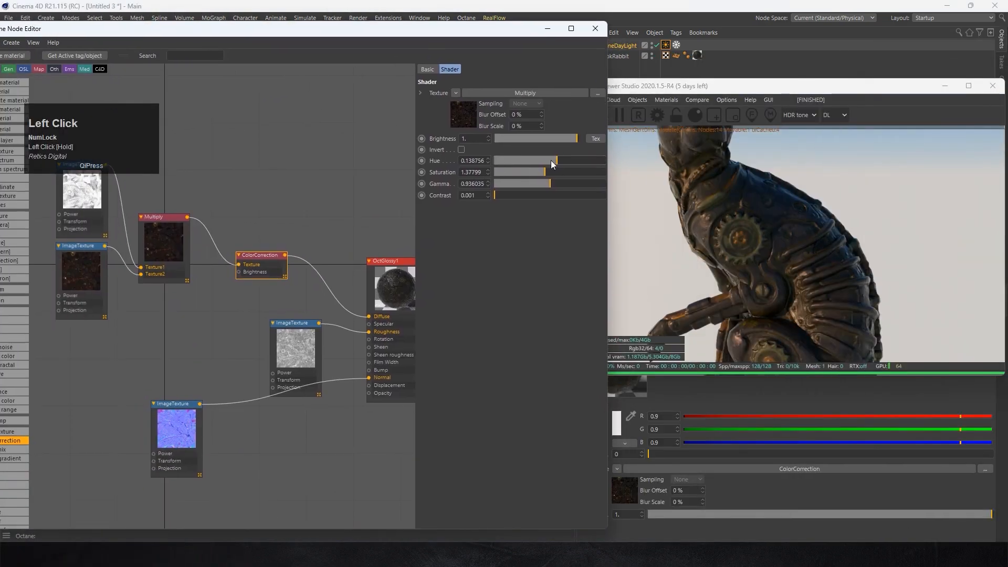
mouse_move(551, 162)
left_mouse_down()
mouse_move(574, 161)
mouse_move(515, 159)
mouse_move(542, 159)
left_mouse_up()
Change the OctGlossy1 material type to Metallic and check the rabbit in the Live Viewer
scroll(256, 336, "down", 4)
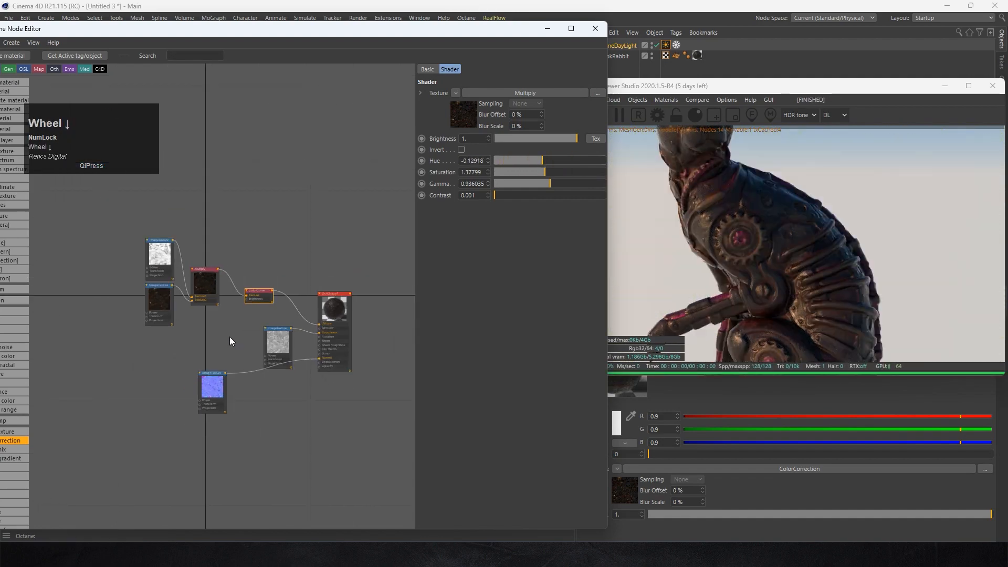
middle_click_drag(229, 336, 271, 307)
left_click_drag(219, 28, 347, 30)
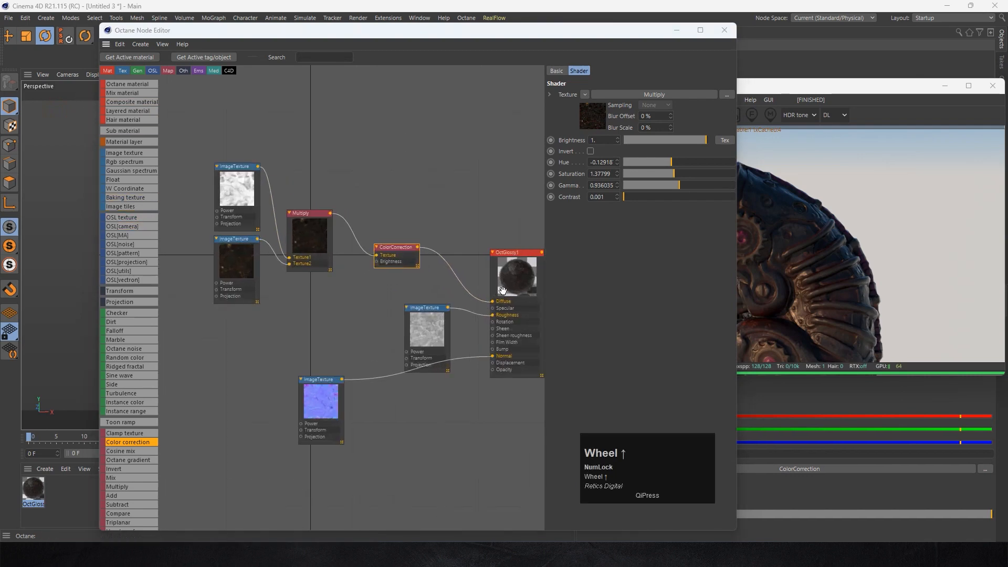
scroll(491, 284, "up", 2)
left_click_drag(505, 260, 491, 168)
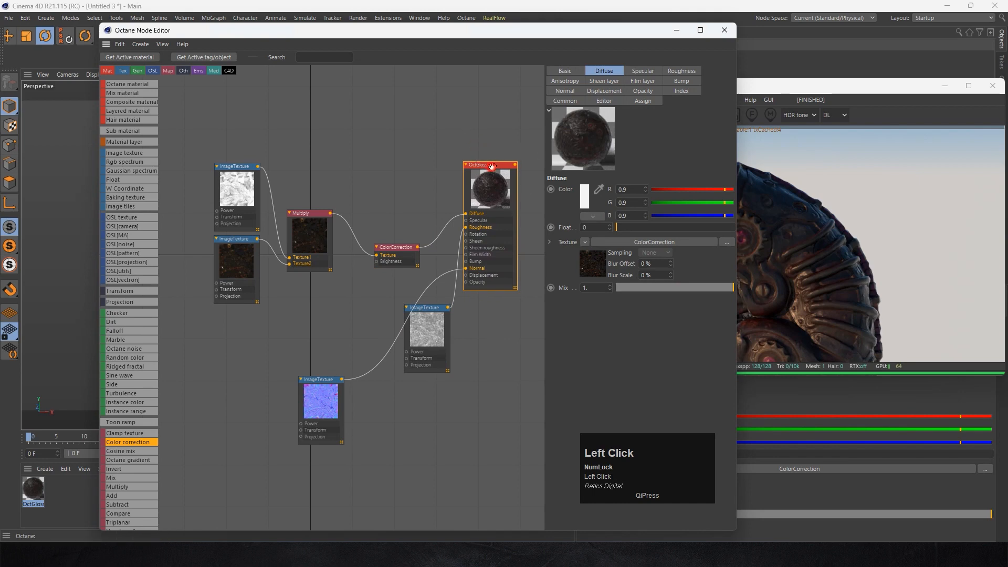
left_click(571, 71)
left_click(614, 215)
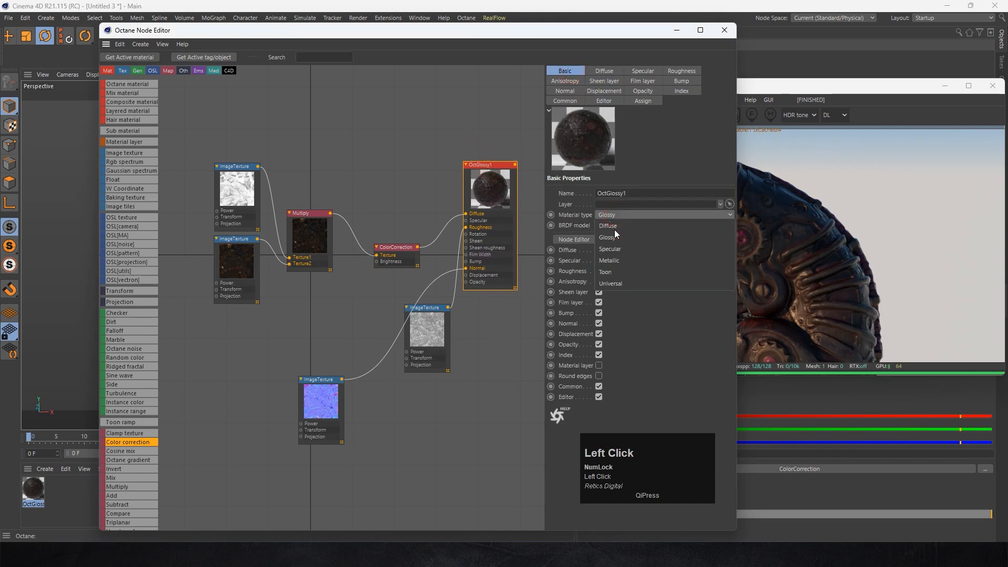
left_click(616, 261)
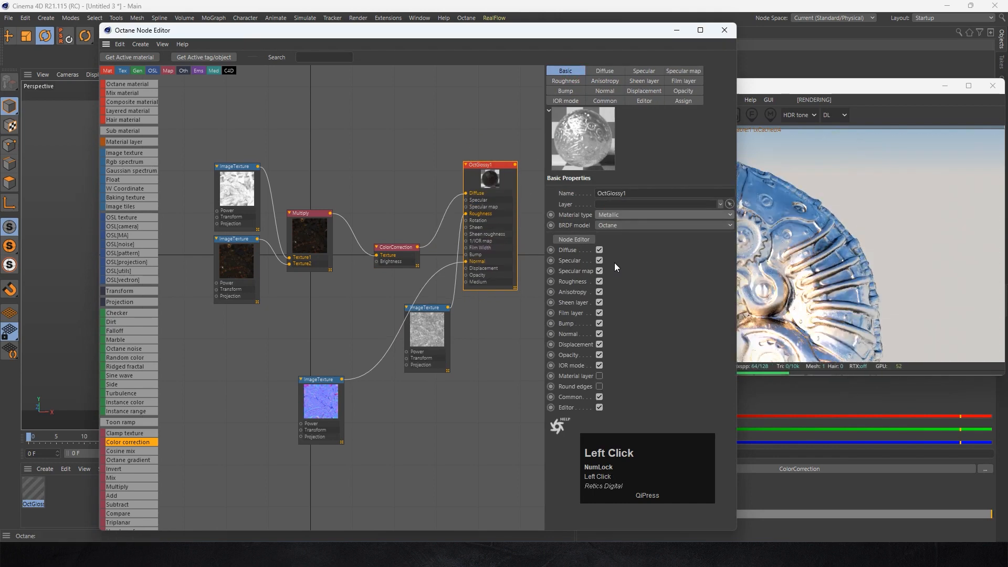
left_click(773, 291)
scroll(784, 296, "down", 3)
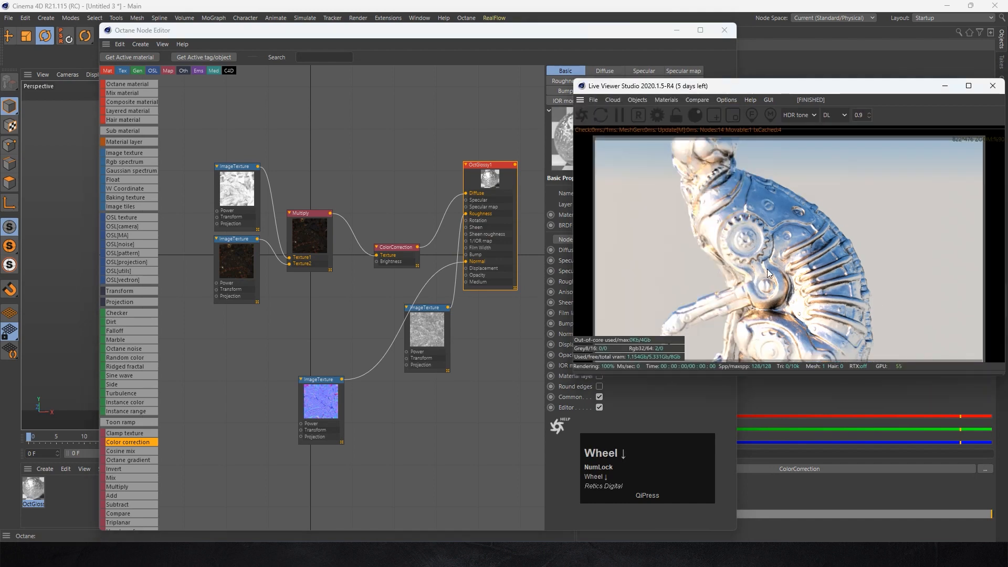
Add an empty image texture node, connect it to the material's Specular input and place it above the other nodes
left_click(467, 347)
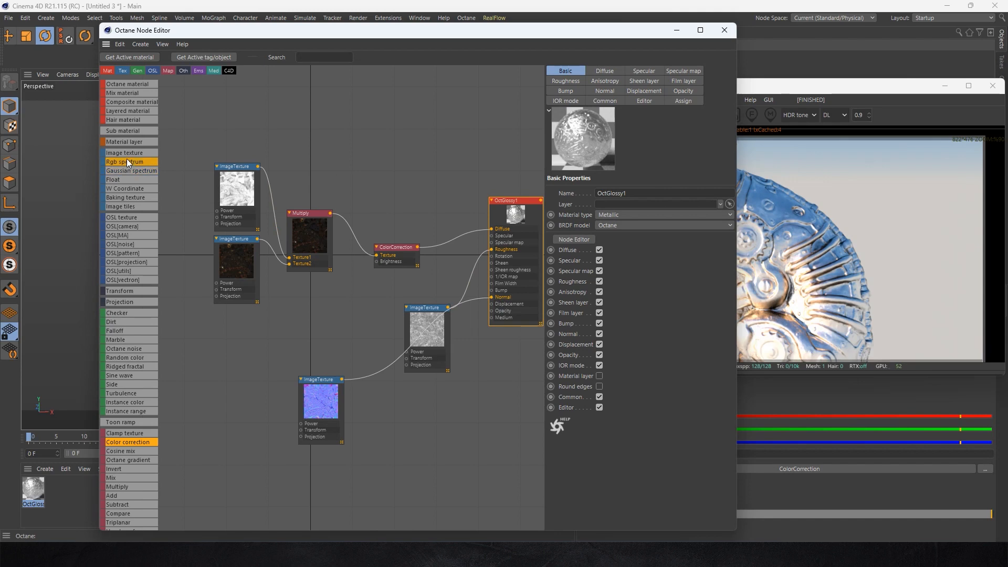
left_click_drag(127, 156, 141, 157)
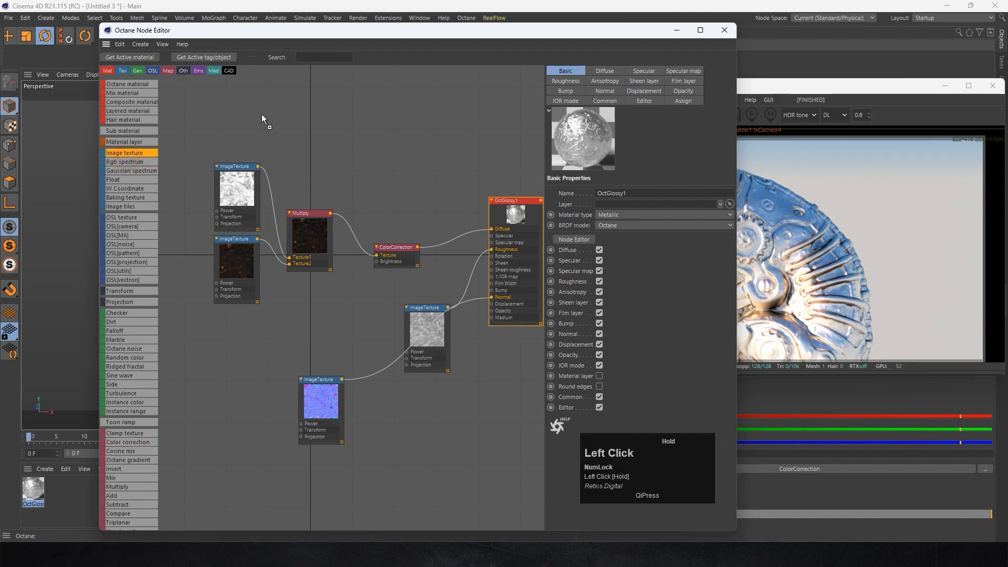
left_click_drag(262, 115, 491, 241)
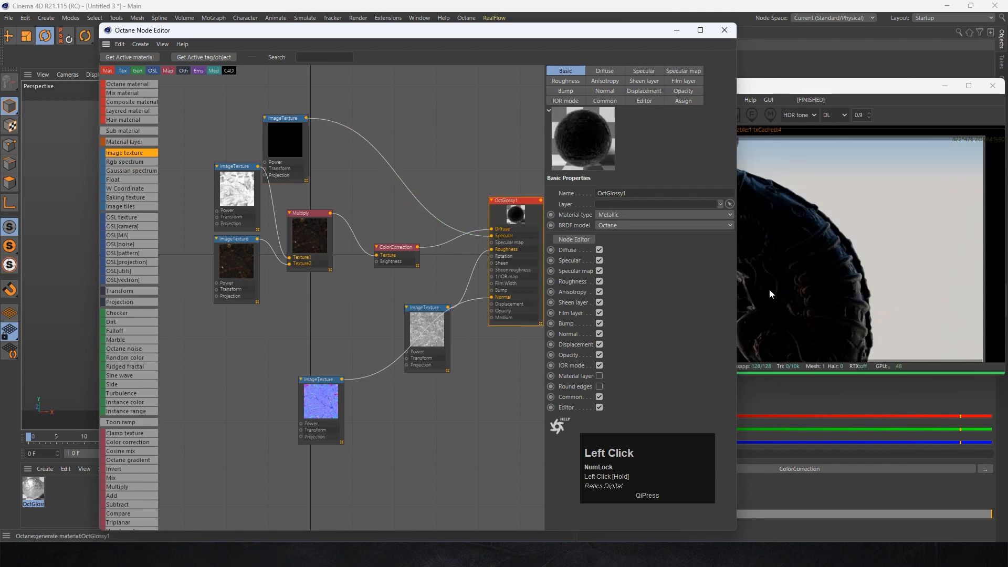
left_click_drag(287, 130, 303, 114)
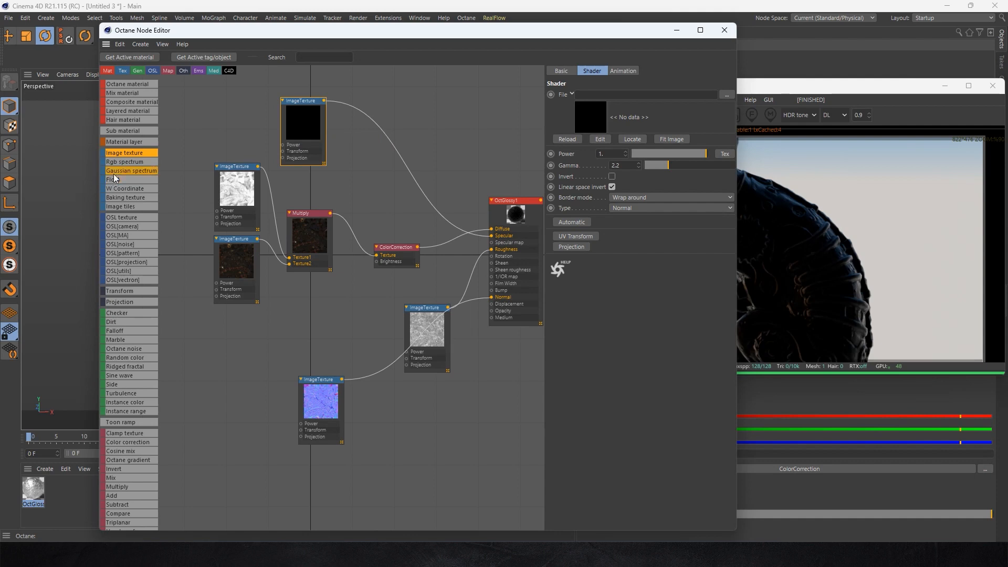
Connect a new RGB spectrum node to the material's Specular input in place of the image texture and set its colour to black
left_click_drag(116, 165, 492, 235)
left_click(388, 152)
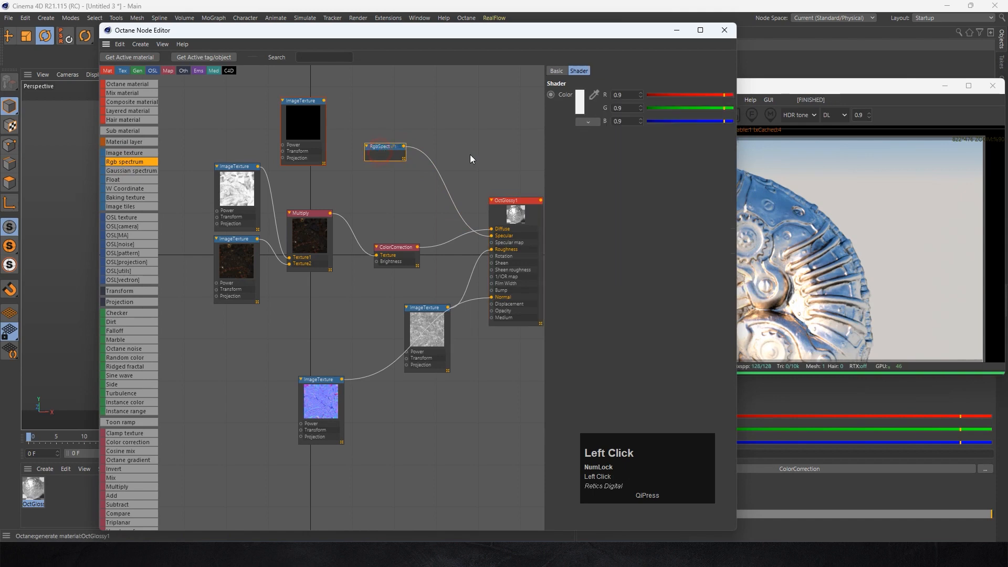
left_click(581, 109)
left_click_drag(567, 132, 506, 133)
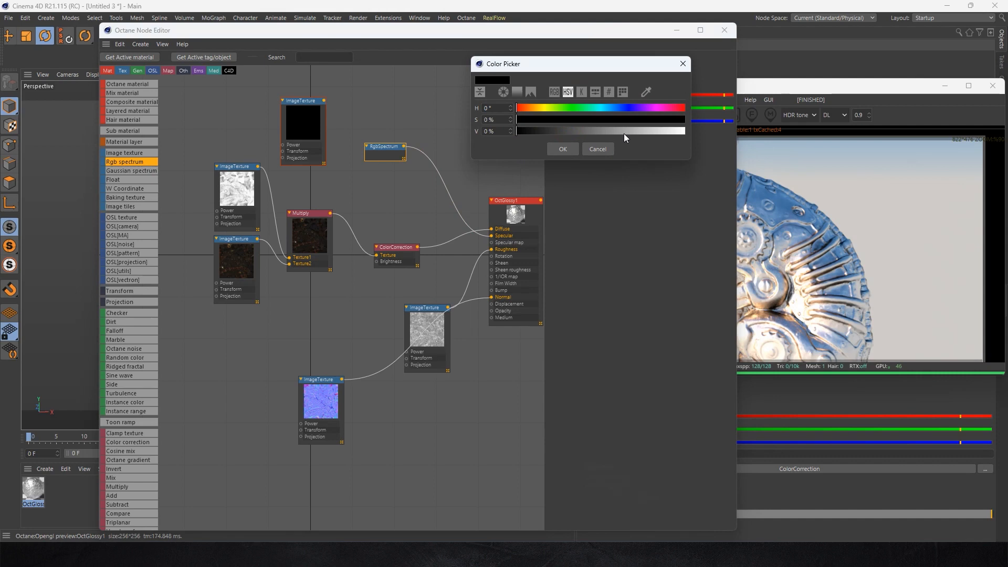
left_click(562, 149)
left_click(562, 150)
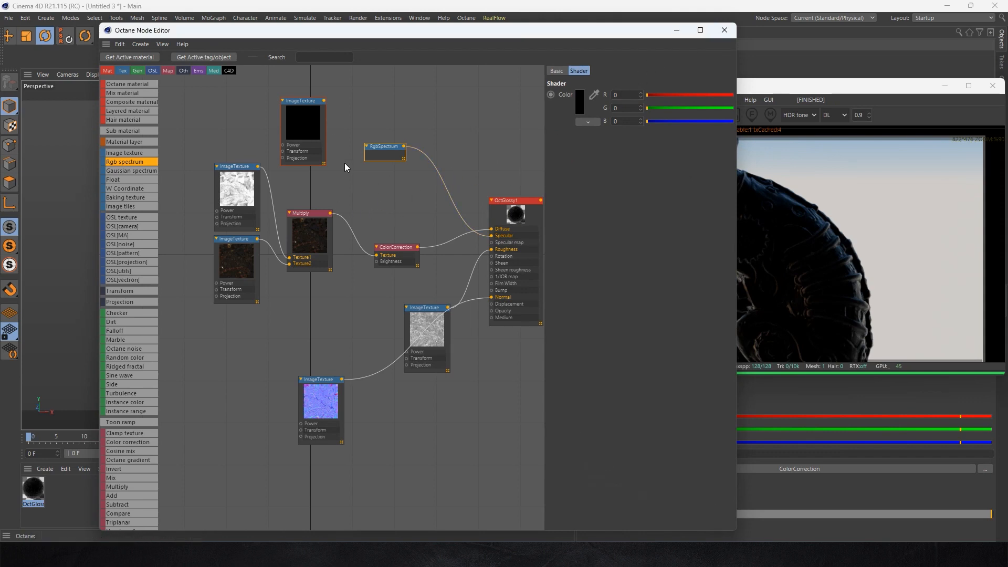
Delete the extra image texture node and the black RGB spectrum node from the material graph
left_click_drag(276, 89, 436, 178)
key("Delete")
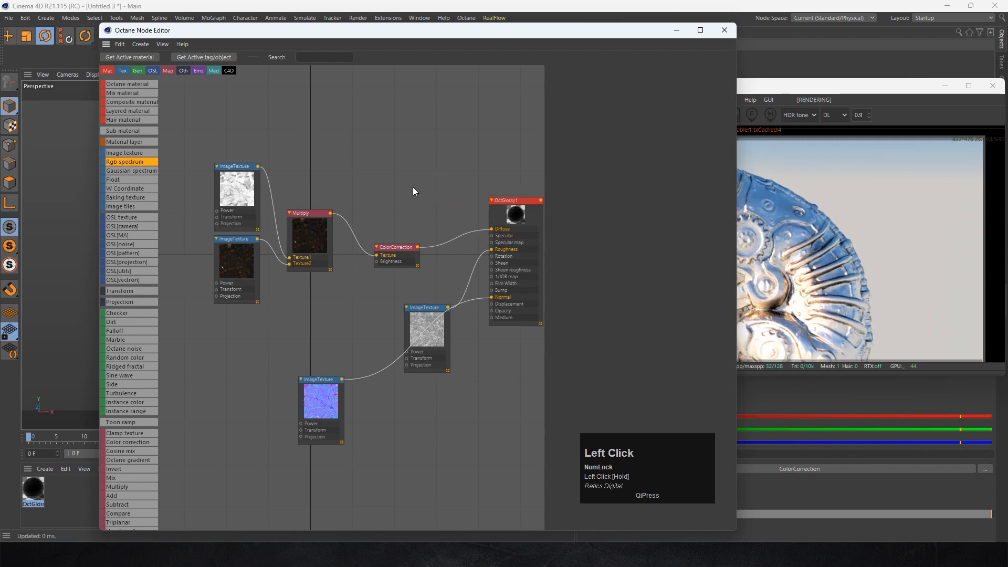
Add an Octane noise node and connect it to the material's Diffuse input in place of ColorCorrection
middle_click_drag(371, 304, 205, 423)
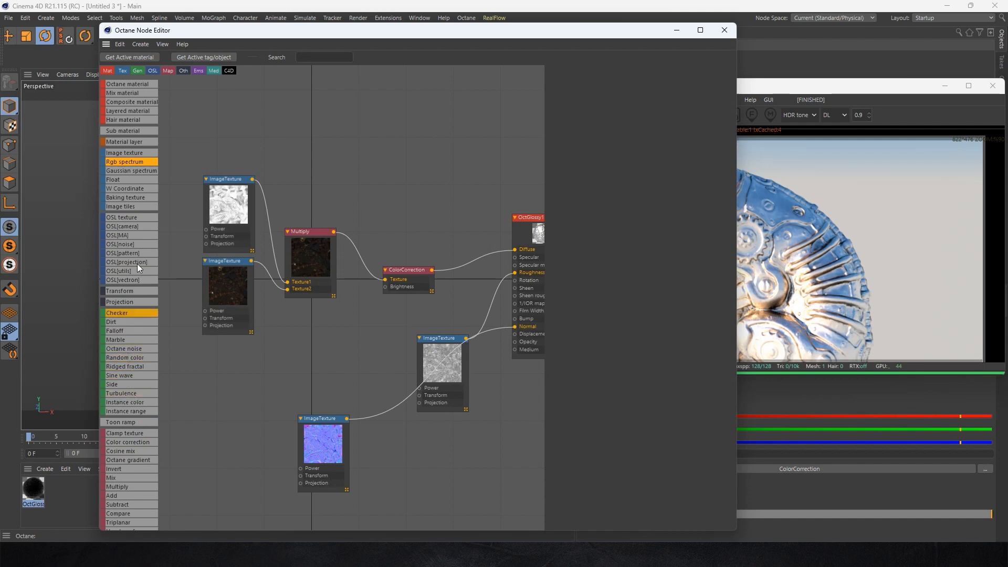
scroll(124, 386, "down", 5)
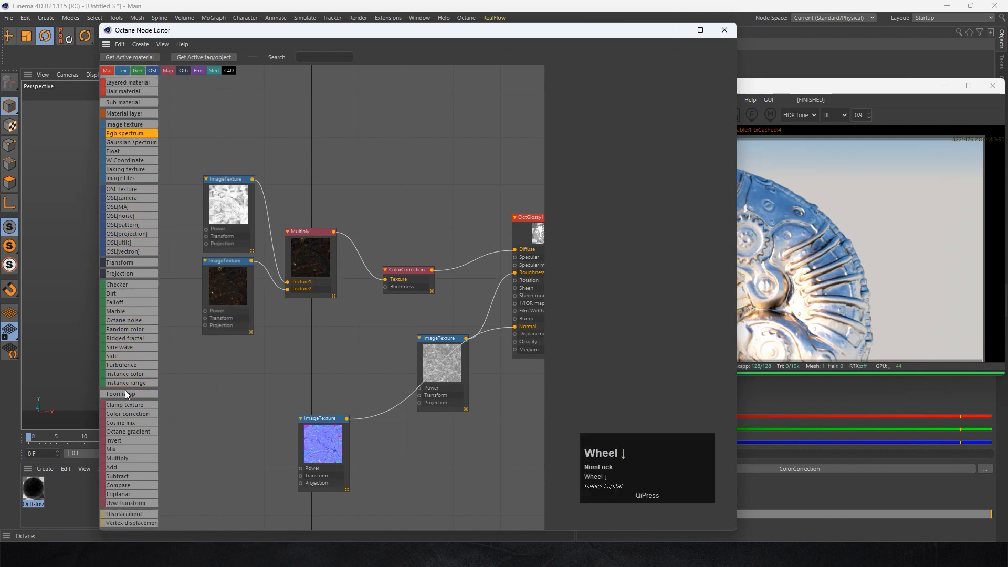
scroll(130, 404, "up", 5)
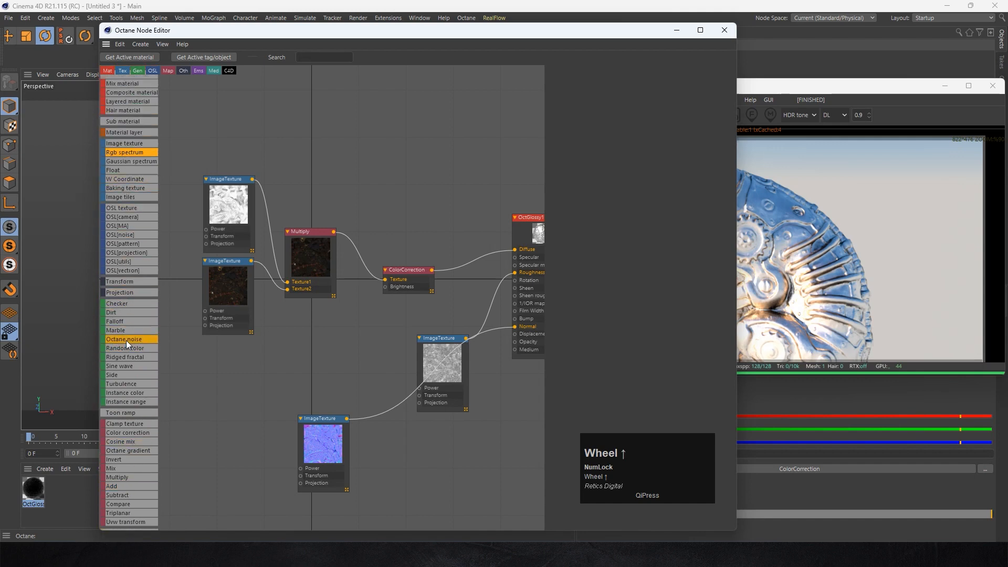
left_click_drag(126, 340, 515, 255)
Change the OctGlossy1 material type to Glossy
scroll(482, 278, "down", 1)
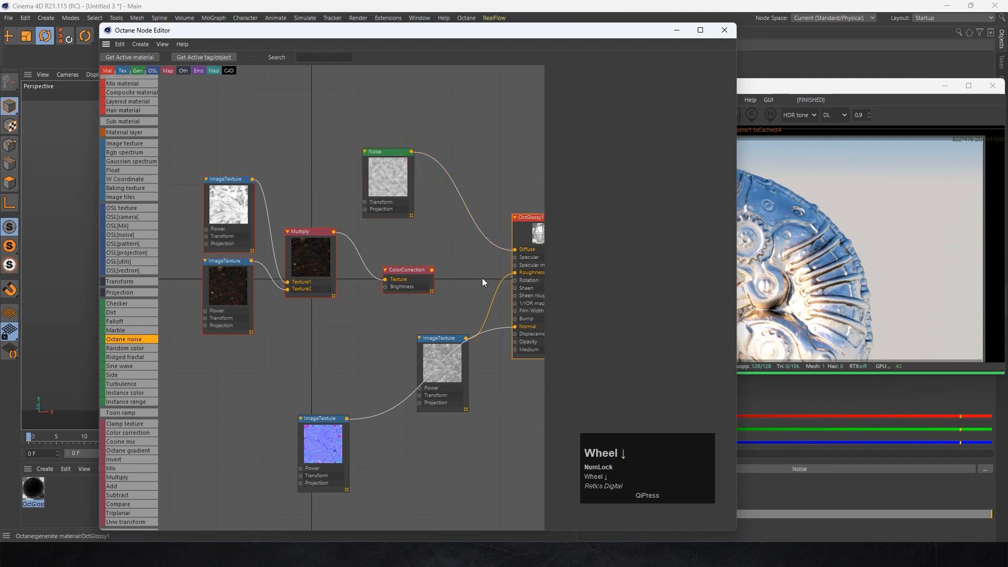
middle_click_drag(483, 276, 339, 268)
left_click(434, 223)
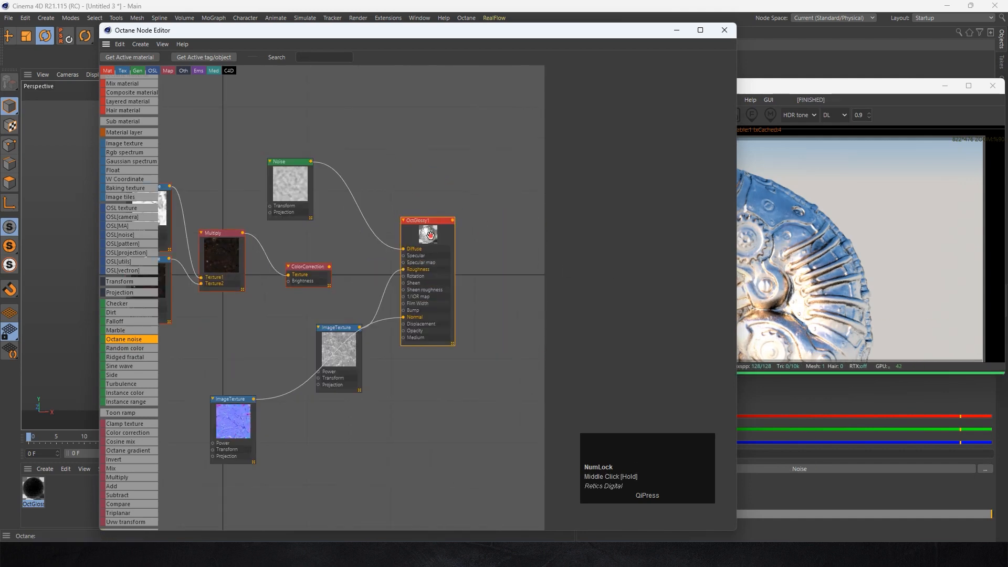
left_click(614, 214)
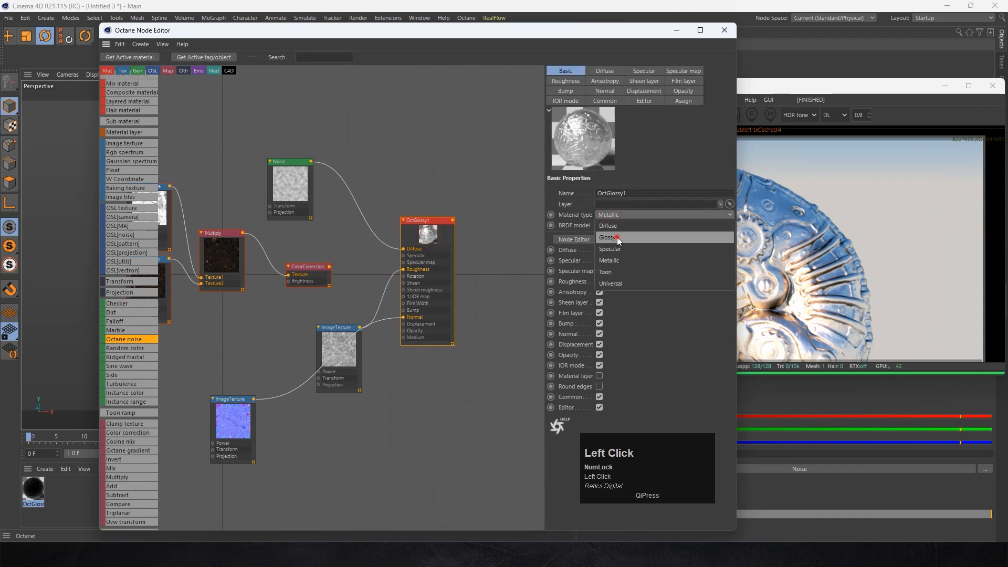
left_click(604, 234)
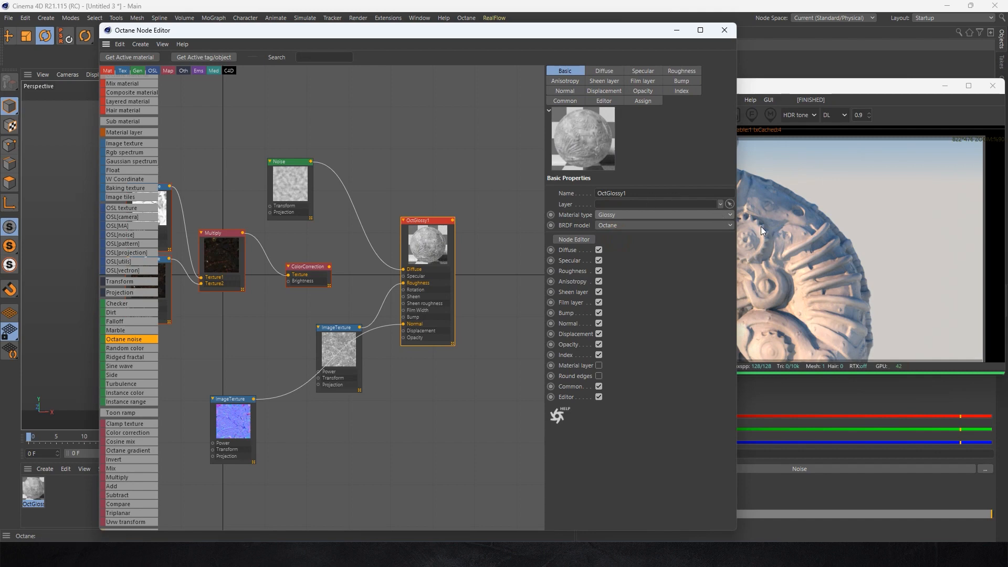
Place the Noise node above the image textures and raise its contrast to about 32.8
middle_click_drag(307, 243, 420, 265)
left_click_drag(397, 191, 324, 160)
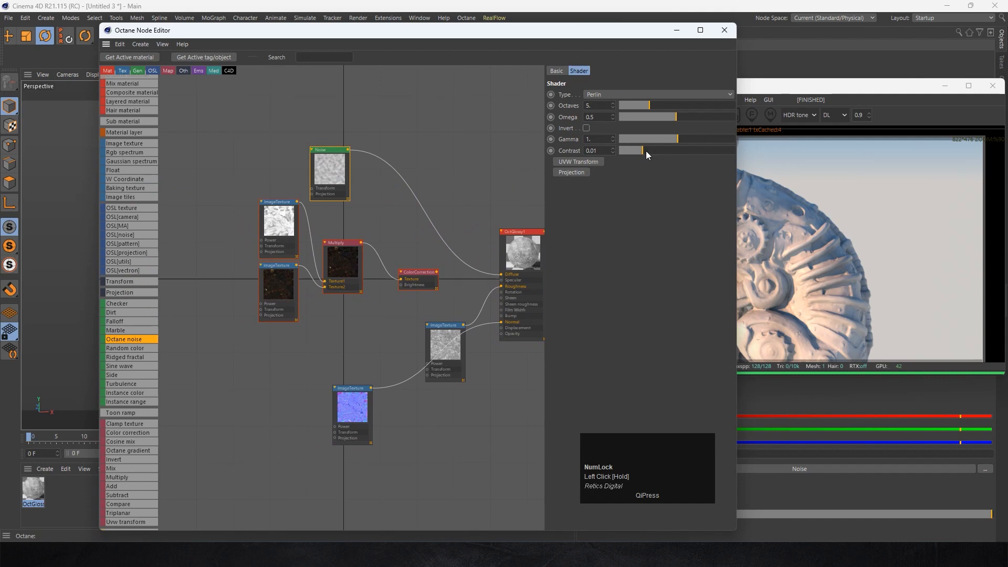
left_click_drag(646, 150, 723, 146)
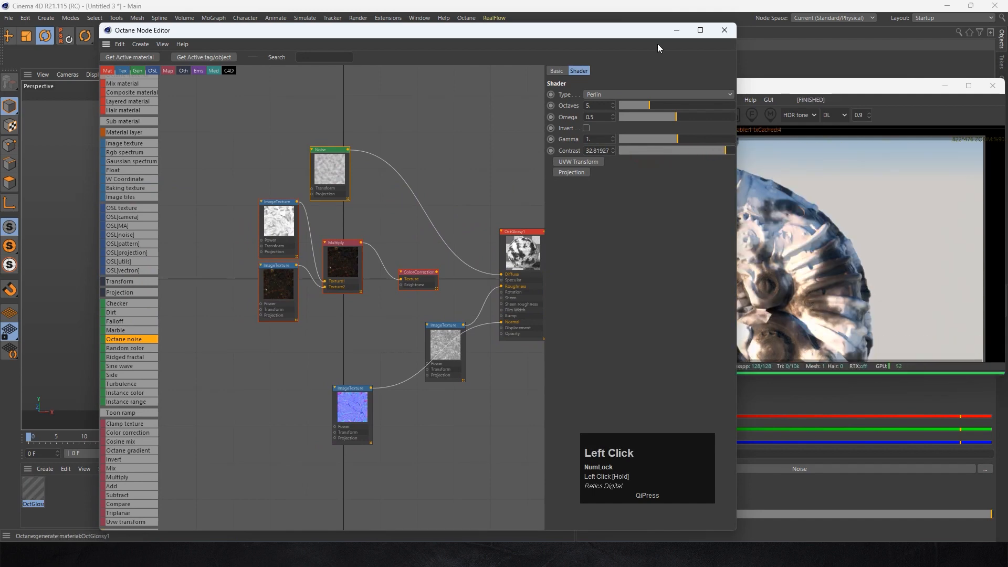
Narrow the Node Editor window and examine the noise pattern on the whole rabbit in the Live Viewer
left_click_drag(740, 236, 609, 226)
left_click(758, 215)
scroll(755, 223, "down", 2)
scroll(754, 222, "up", 2)
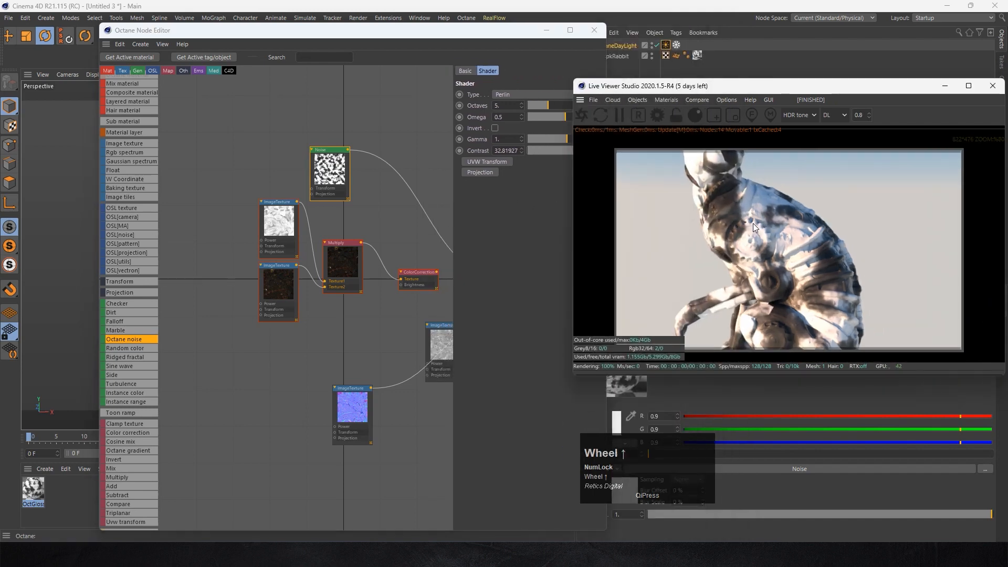
scroll(59, 235, "down", 5)
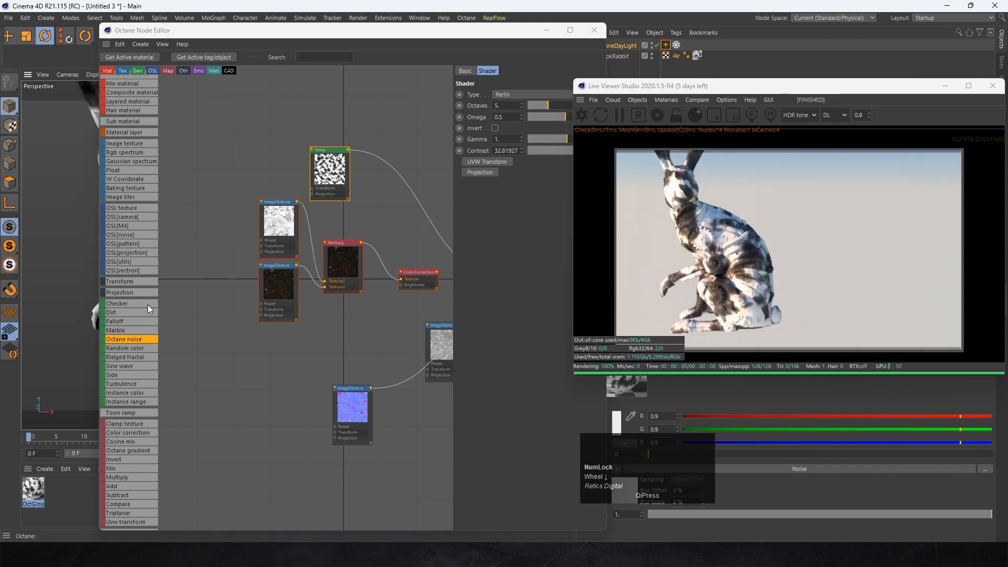
Add a Transform node, connect it to the Noise node's Transform input and show its settings
scroll(141, 493, "down", 3)
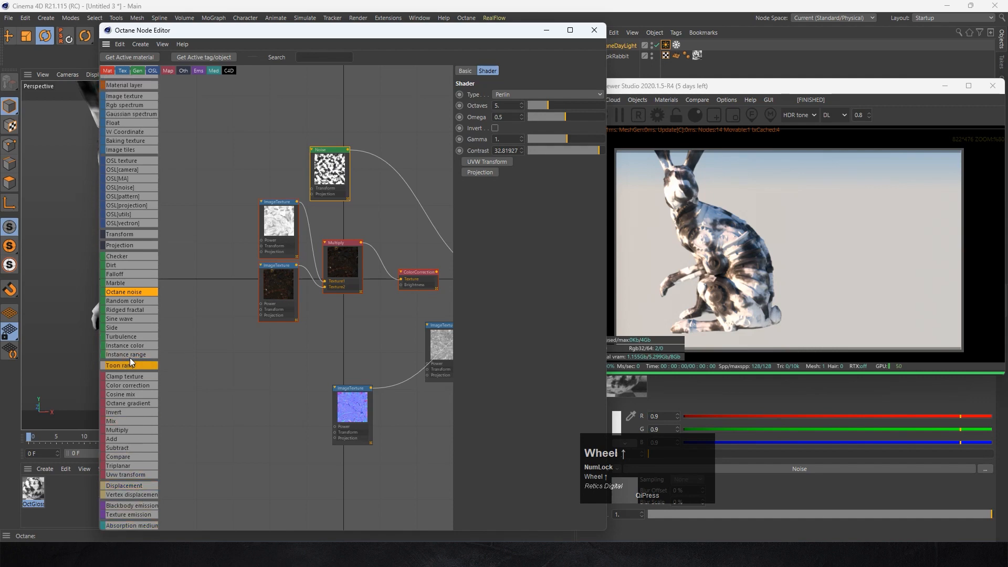
left_click_drag(124, 238, 260, 174)
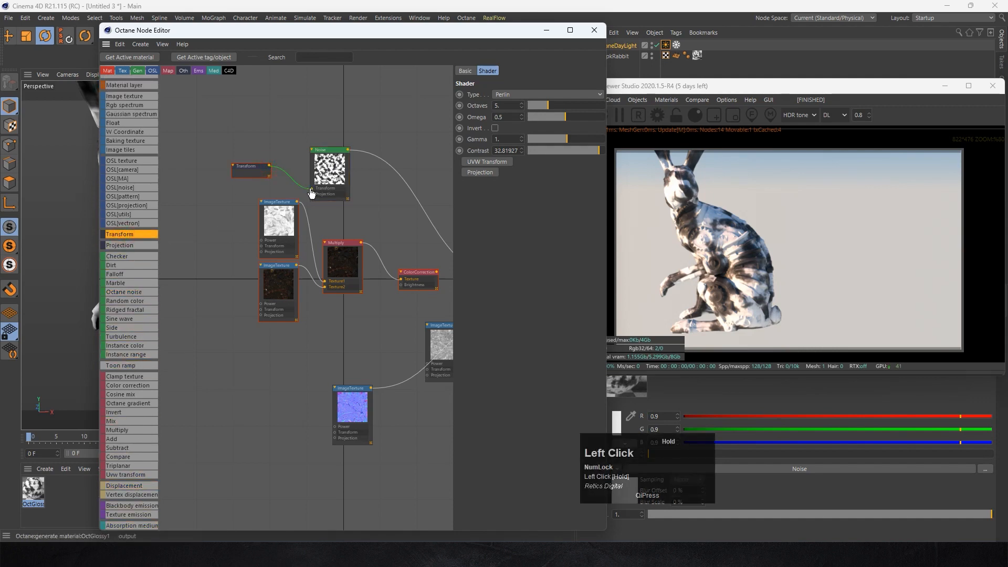
left_click_drag(311, 193, 312, 192)
left_click(252, 169)
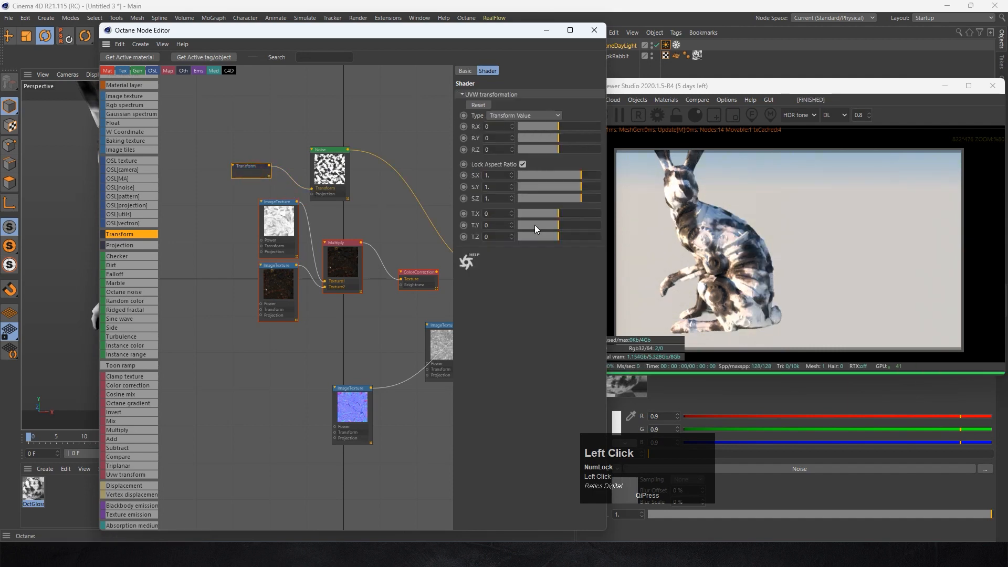
Set the Transform node's Y translation to about 0.026 and its locked scale to about 0.26
mouse_move(553, 228)
left_mouse_down()
mouse_move(531, 225)
mouse_move(563, 228)
left_mouse_up()
left_click_drag(579, 230, 558, 231)
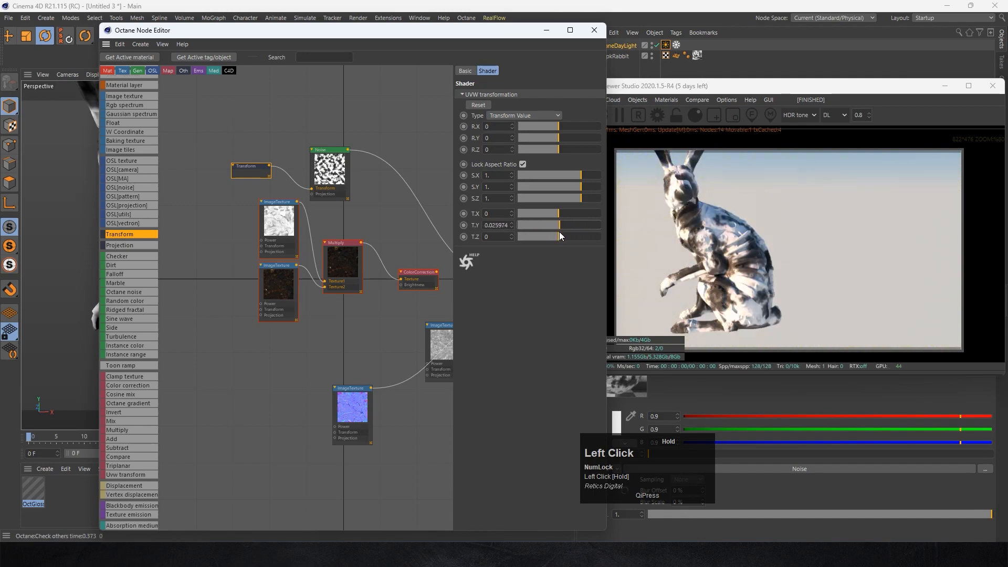
mouse_move(581, 176)
left_mouse_down()
mouse_move(555, 176)
mouse_move(576, 178)
mouse_move(566, 178)
left_mouse_up()
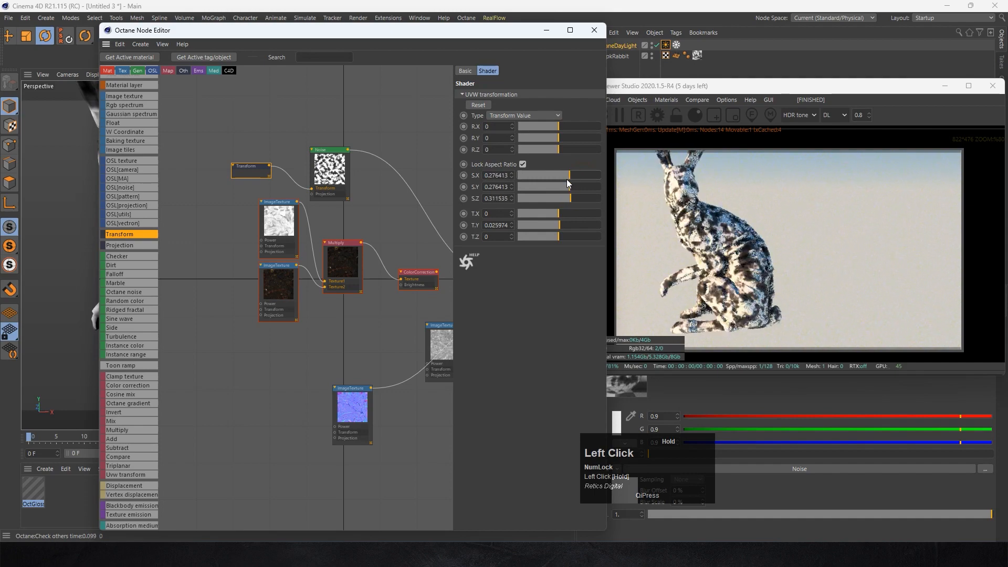
Connect the Transform node to both image textures feeding Multiply, and reconnect ColorCorrection to the material's Diffuse input
left_click_drag(262, 171, 253, 246)
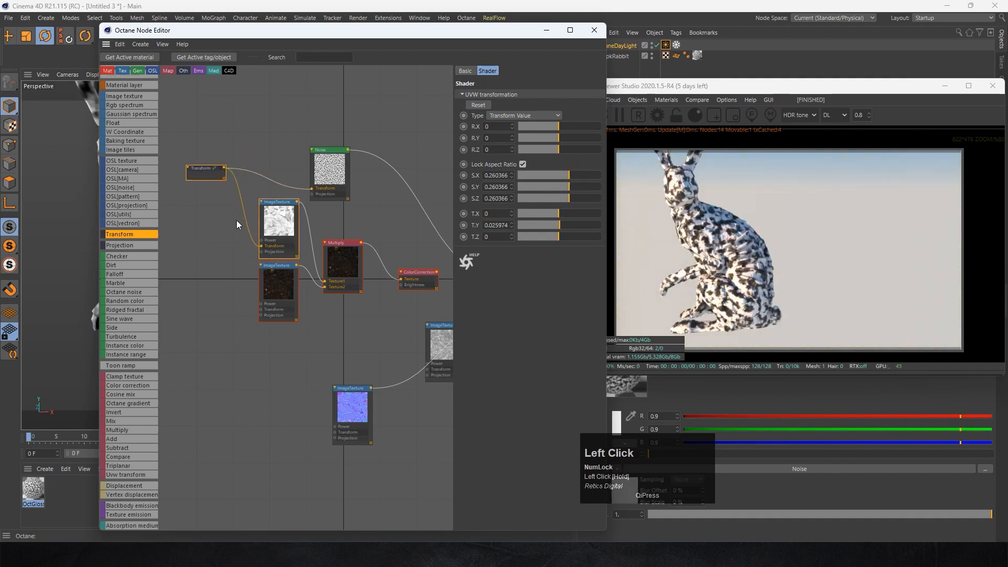
left_click_drag(224, 169, 258, 308)
middle_click(225, 165)
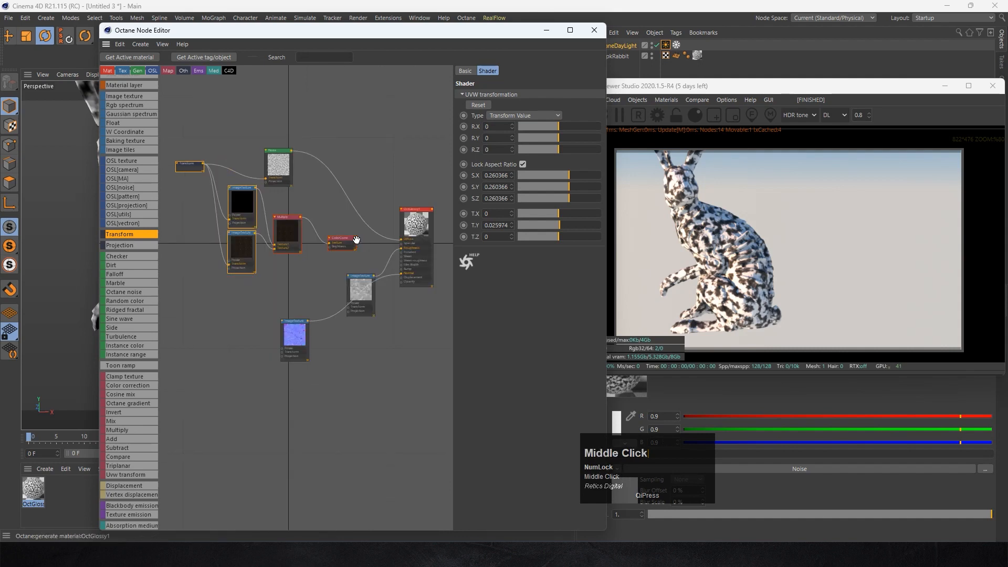
left_click_drag(354, 238, 402, 243)
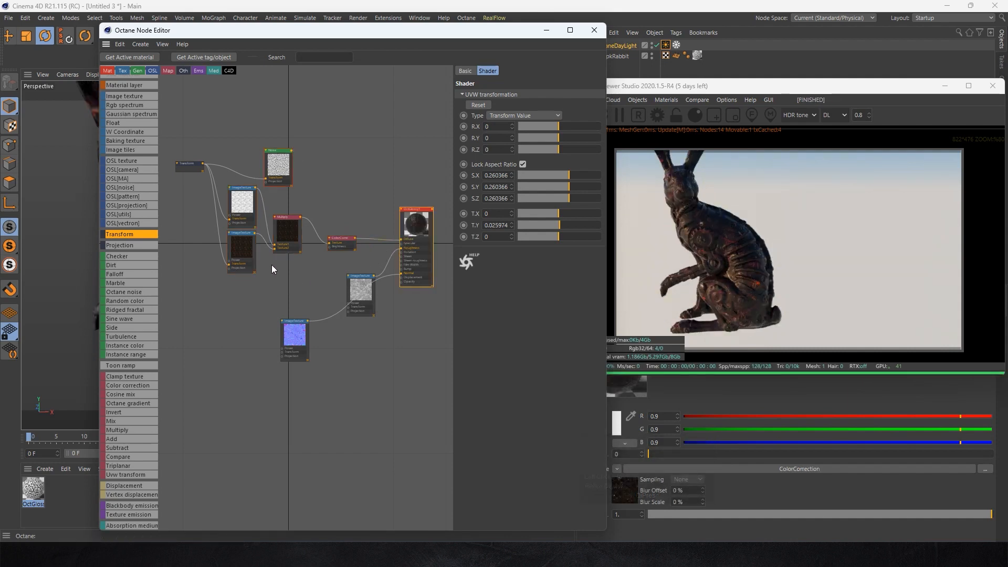
Reduce the Transform node's locked scale to about 0.038
scroll(271, 260, "up", 4)
mouse_move(545, 202)
left_mouse_down()
mouse_move(558, 197)
mouse_move(549, 199)
left_mouse_up()
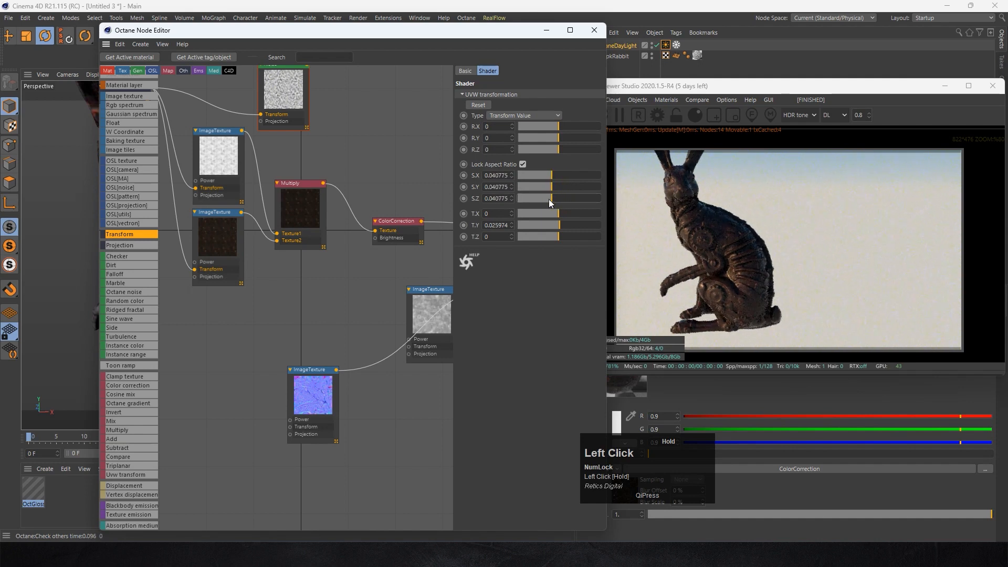
Delete the Transform node and close the Node Editor
scroll(281, 239, "down", 2)
middle_click_drag(294, 251, 425, 314)
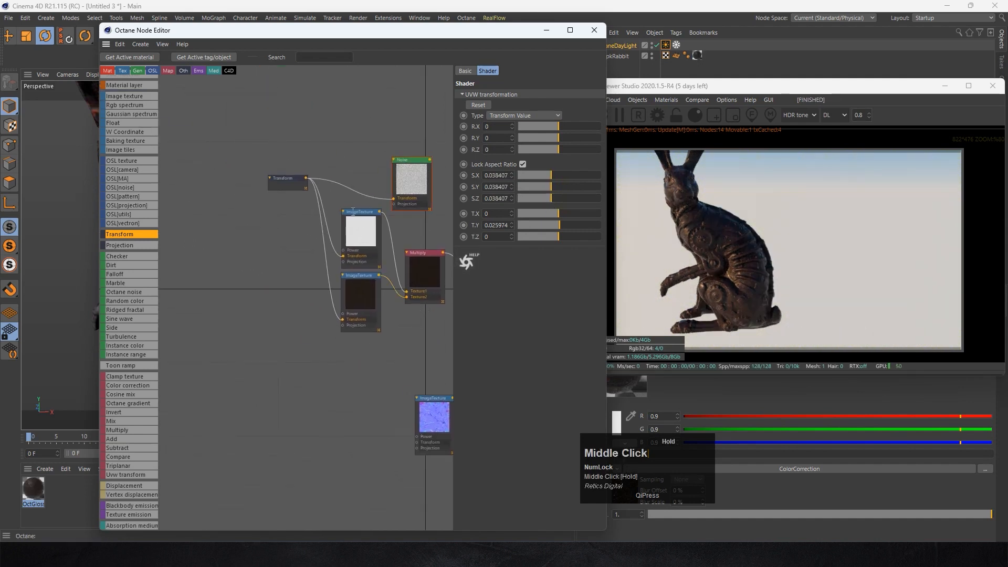
left_click(251, 252)
key("Delete")
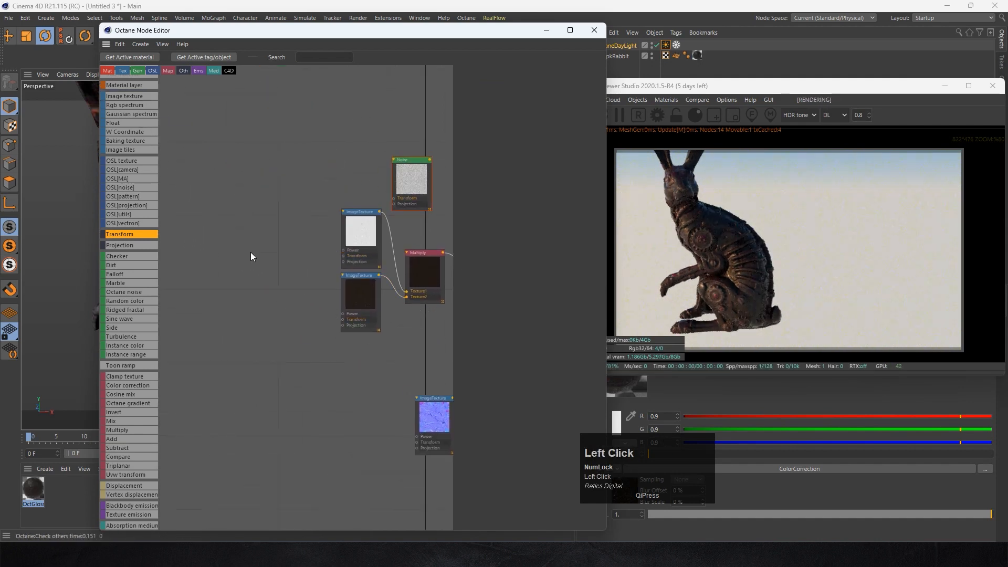
scroll(316, 265, "down", 2)
middle_click_drag(316, 265, 193, 235)
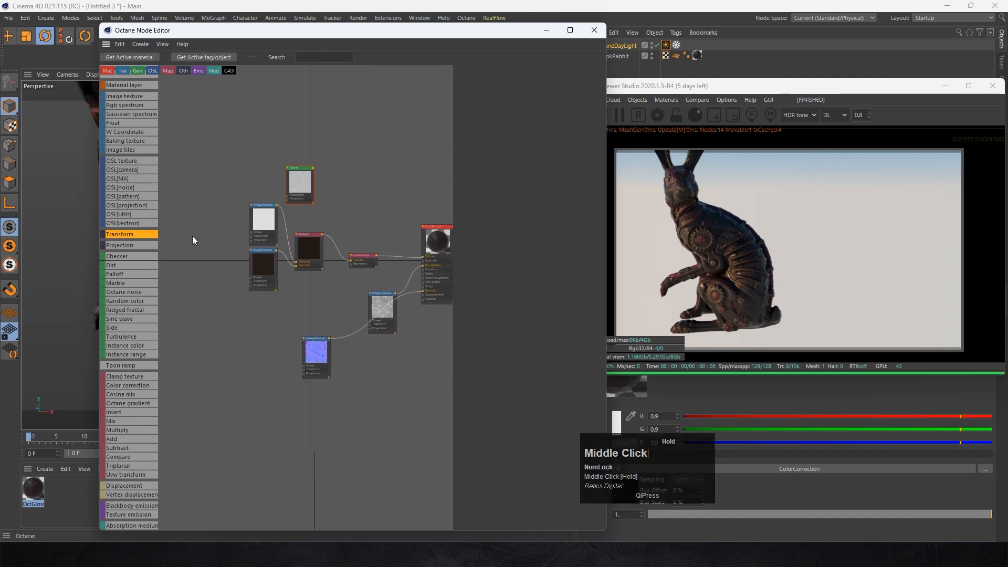
left_click(594, 31)
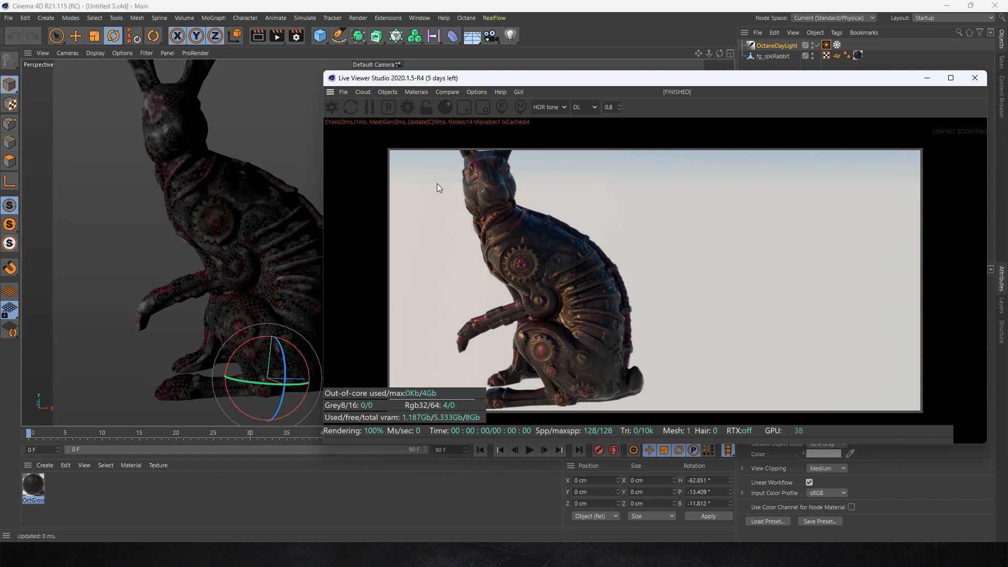
Open the LiveDB material library, widen its window and move it higher over the Live Viewer
left_click(414, 96)
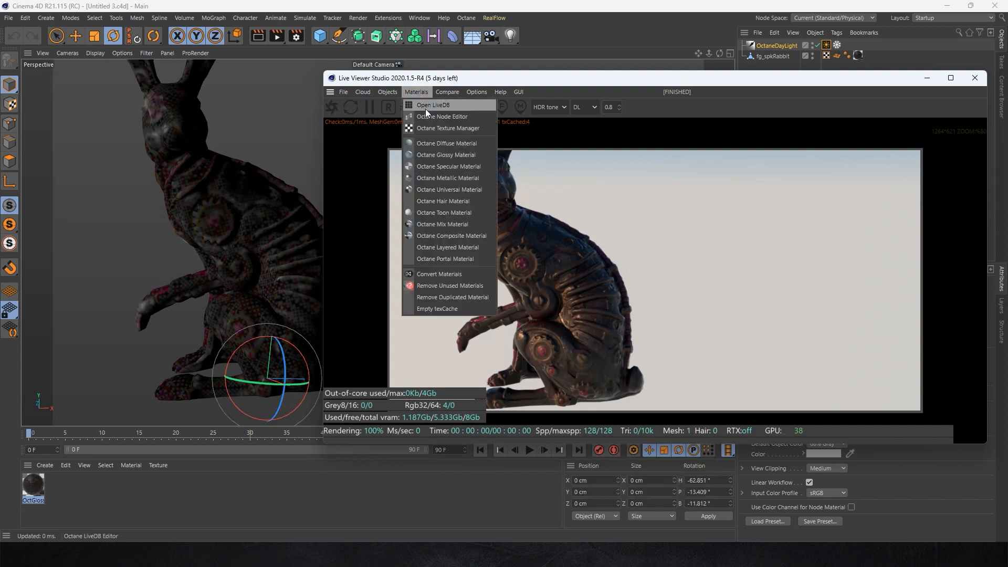
left_click(424, 108)
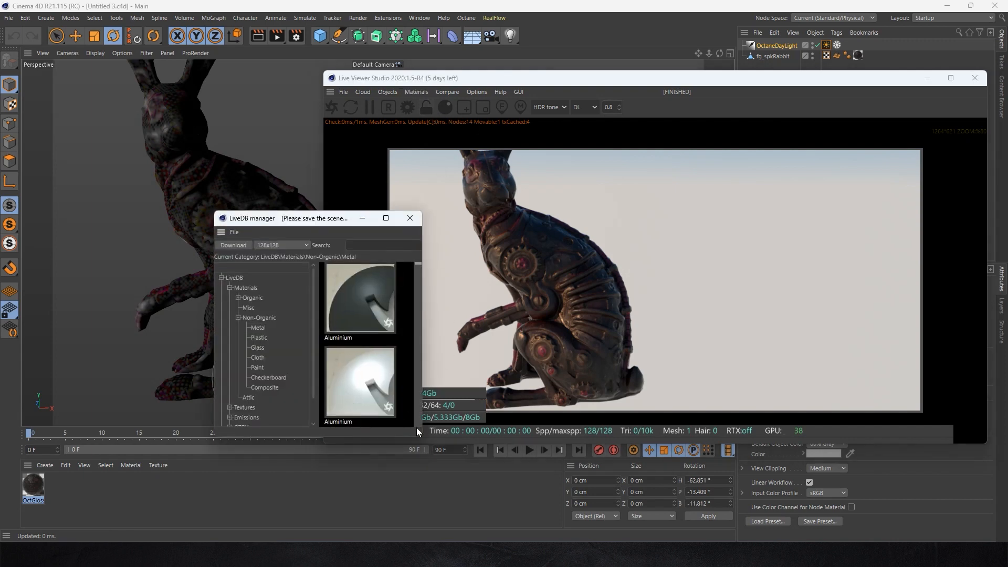
left_click_drag(421, 430, 684, 430)
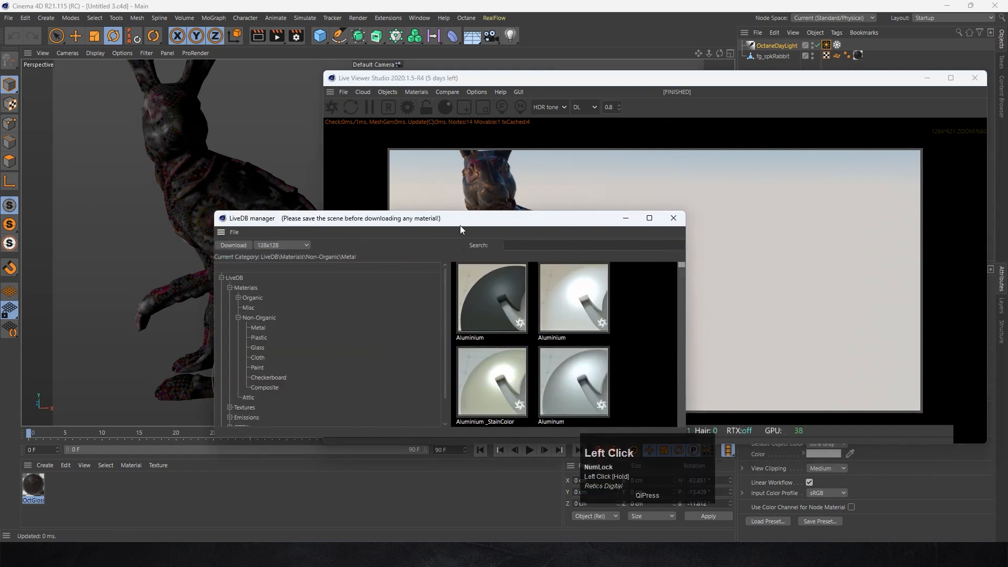
left_click_drag(457, 213, 448, 98)
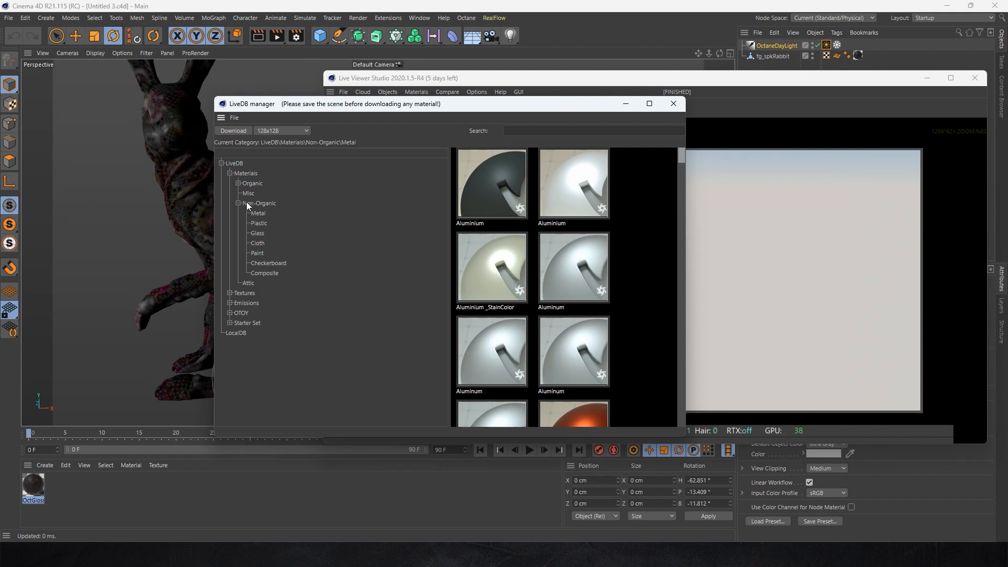
Download the Bamboo_Weave material from LiveDB's Organic Wood category, close the library and shift the Live Viewer window aside
left_click(239, 184)
left_click(259, 194)
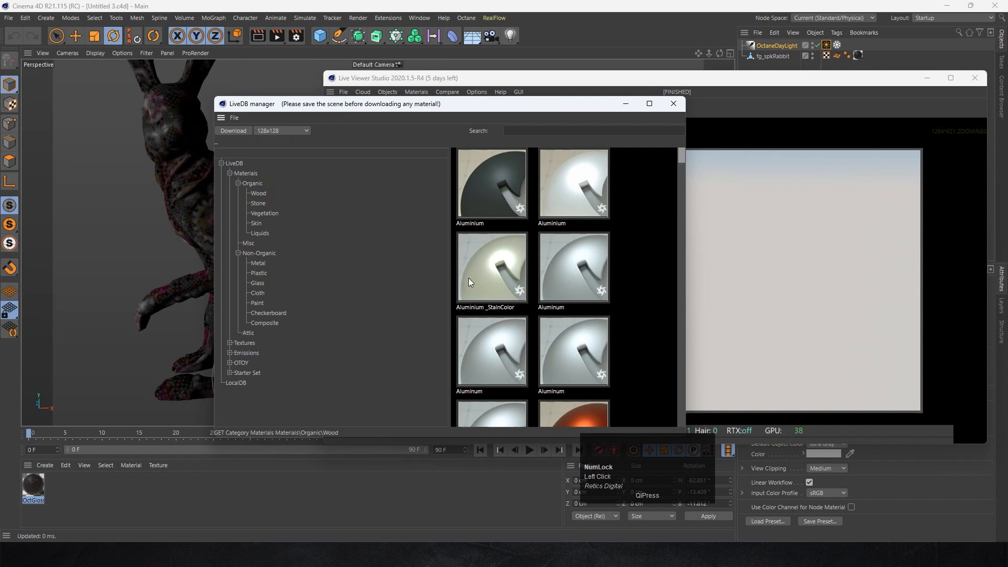
scroll(488, 325, "down", 1)
scroll(492, 339, "down", 3)
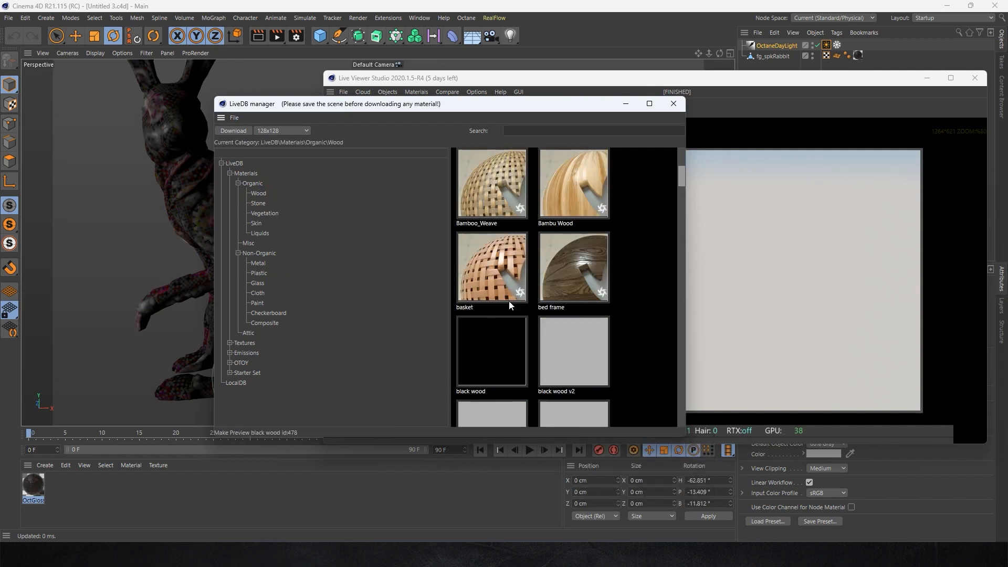
scroll(507, 304, "up", 1)
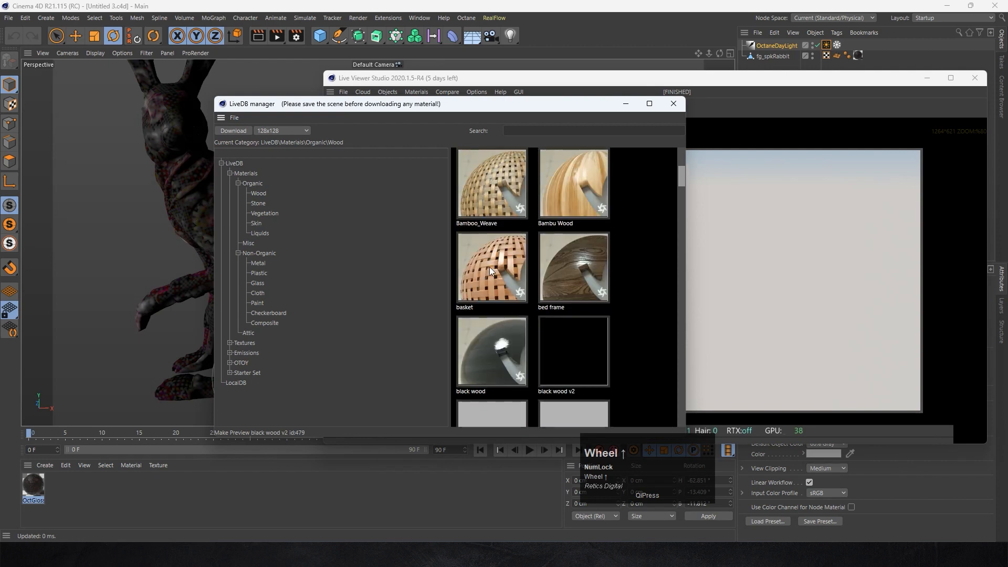
left_click(484, 199)
left_click(236, 132)
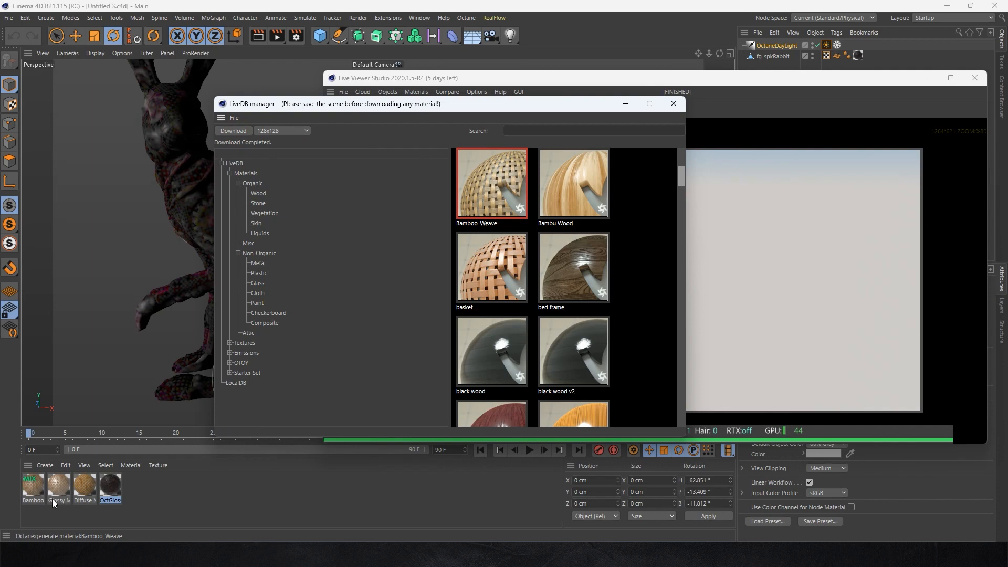
left_click(674, 103)
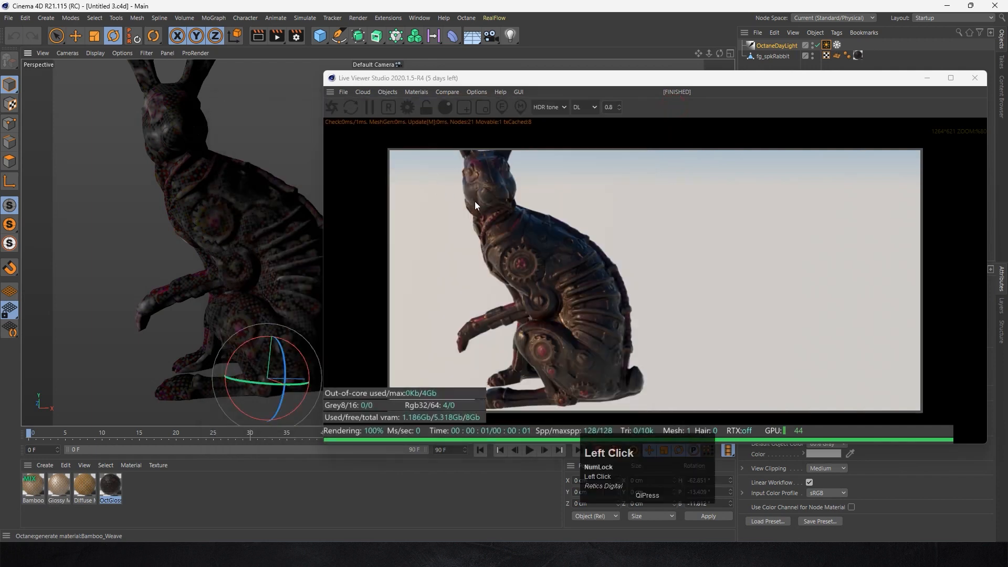
left_click_drag(526, 79, 475, 75)
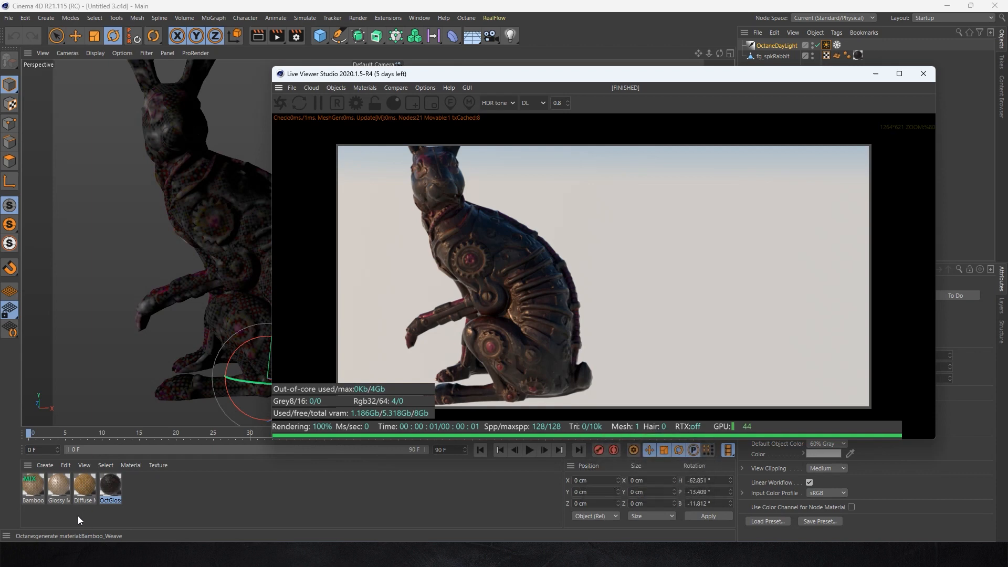
Inspect the downloaded diffuse and glossy sub-materials, set the Bamboo_Weave mix material's amount float to about 0.405, and close its editor
left_click(81, 493)
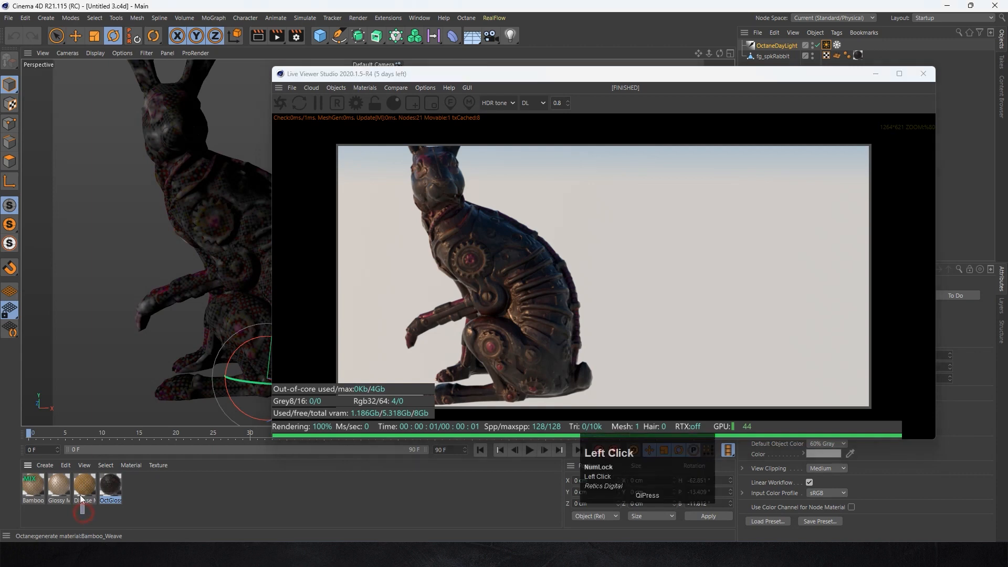
left_click(53, 492)
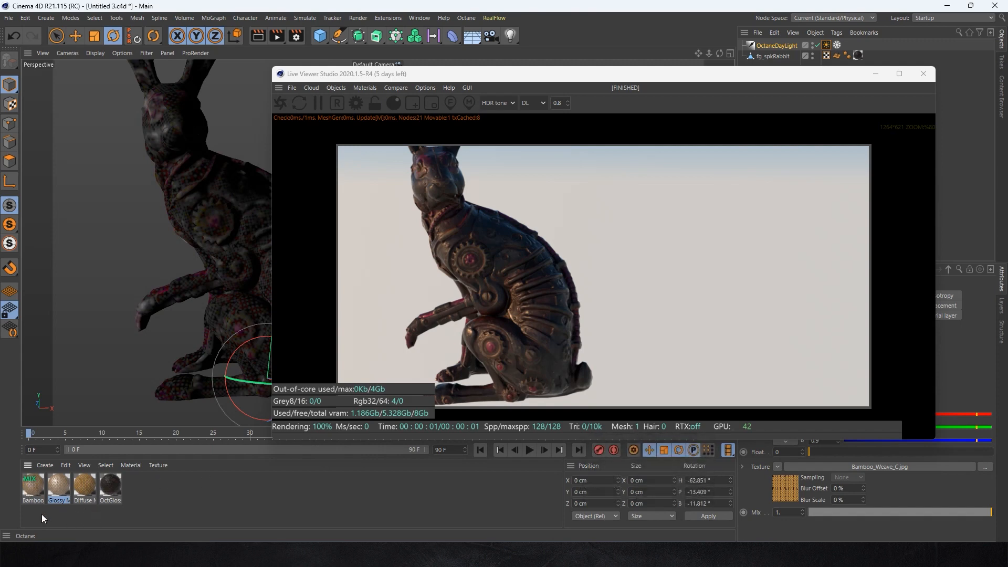
double_click(33, 486)
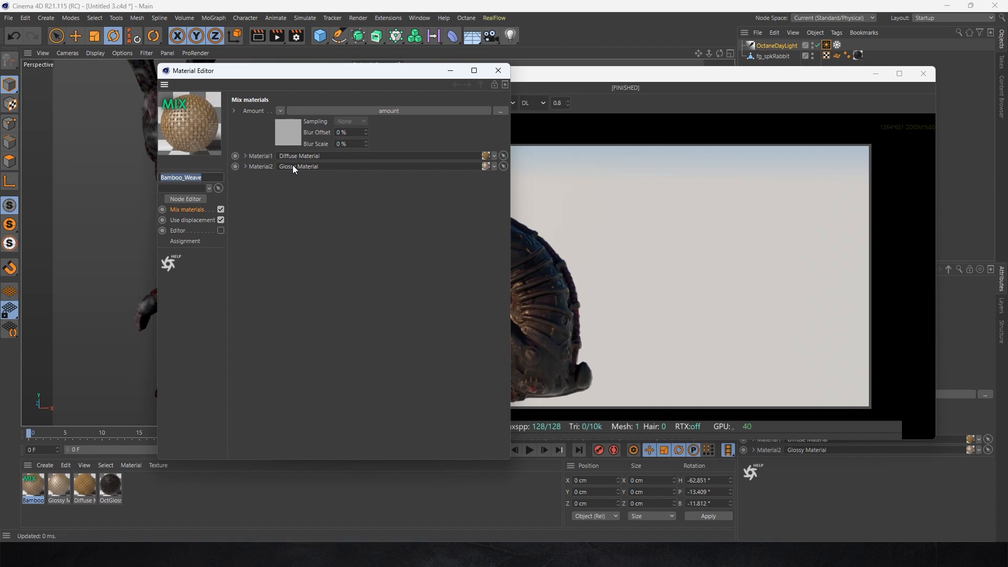
left_click(351, 111)
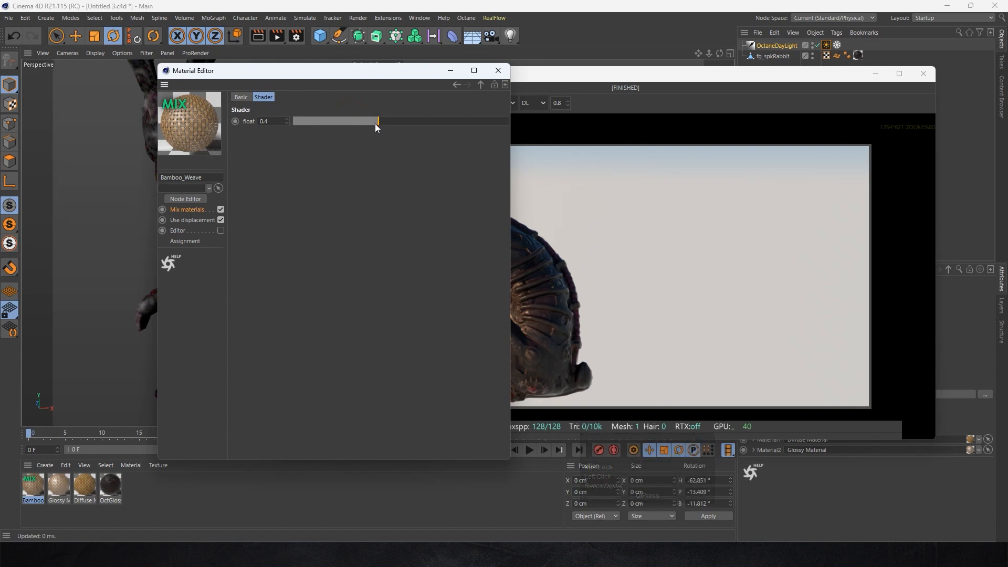
left_click_drag(380, 124, 489, 122)
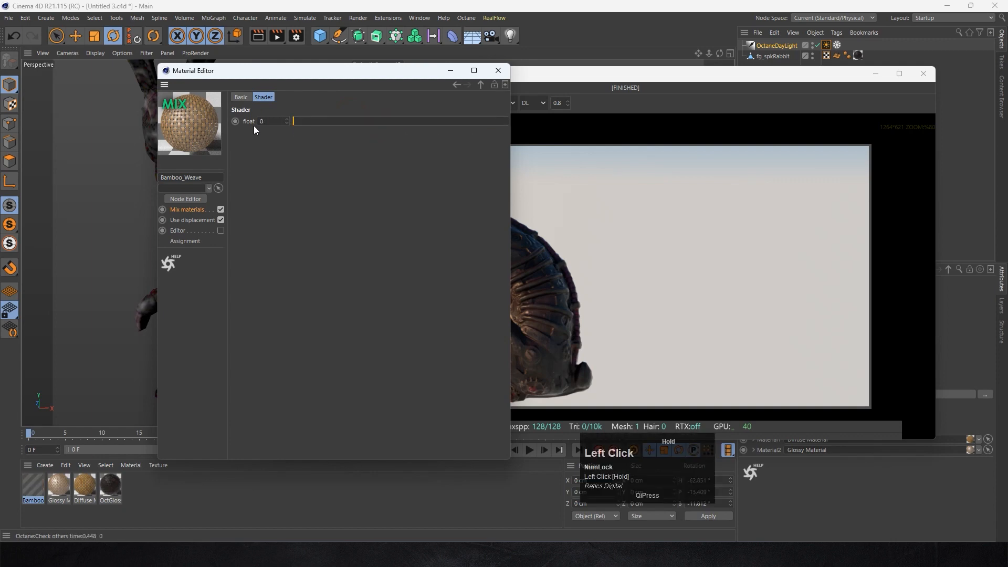
left_click_drag(310, 123, 380, 126)
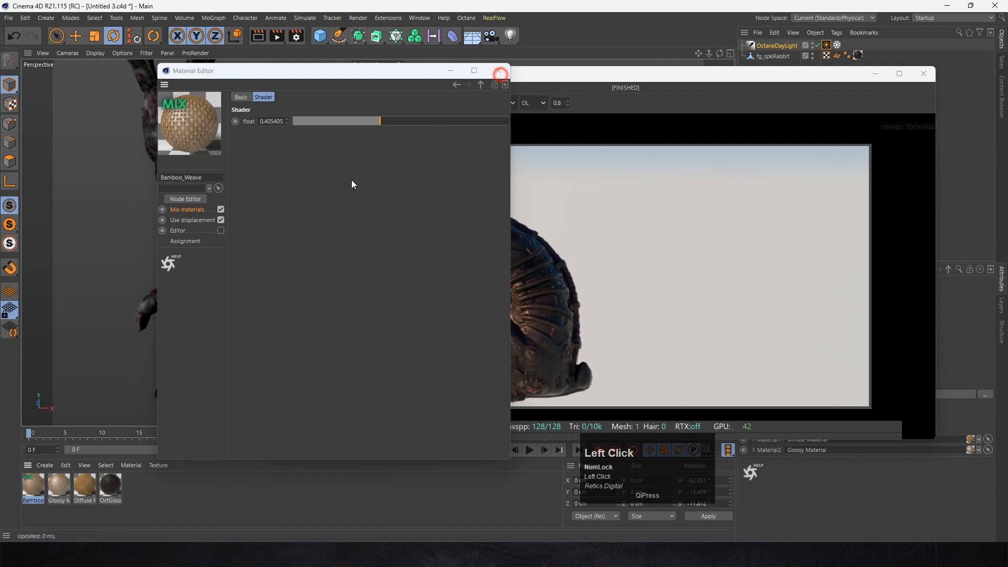
left_click(498, 70)
Apply the Bamboo_Weave material to the rabbit and examine the woven surface from different distances and angles
left_click_drag(196, 292, 212, 259)
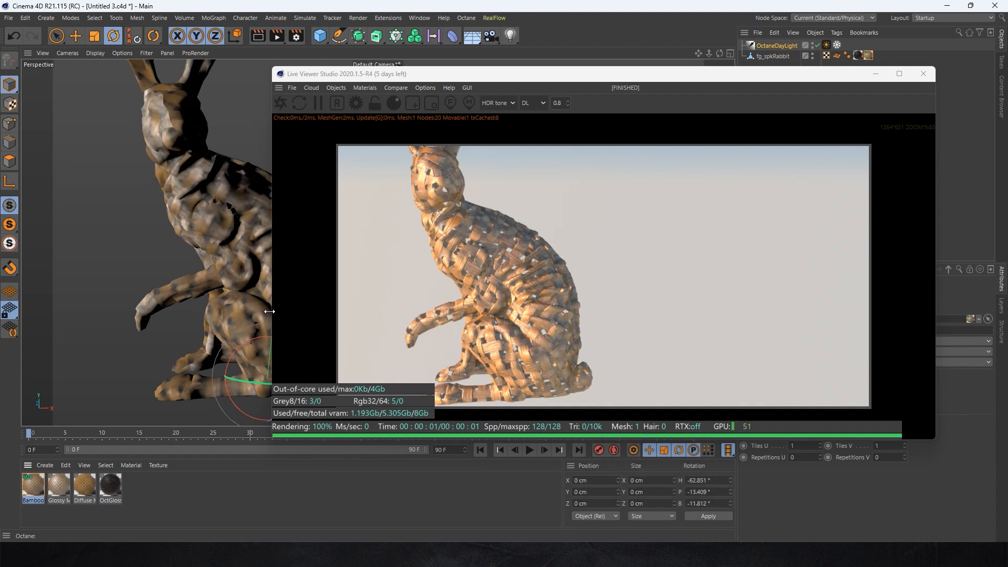
scroll(219, 292, "down", 2)
scroll(219, 292, "up", 5)
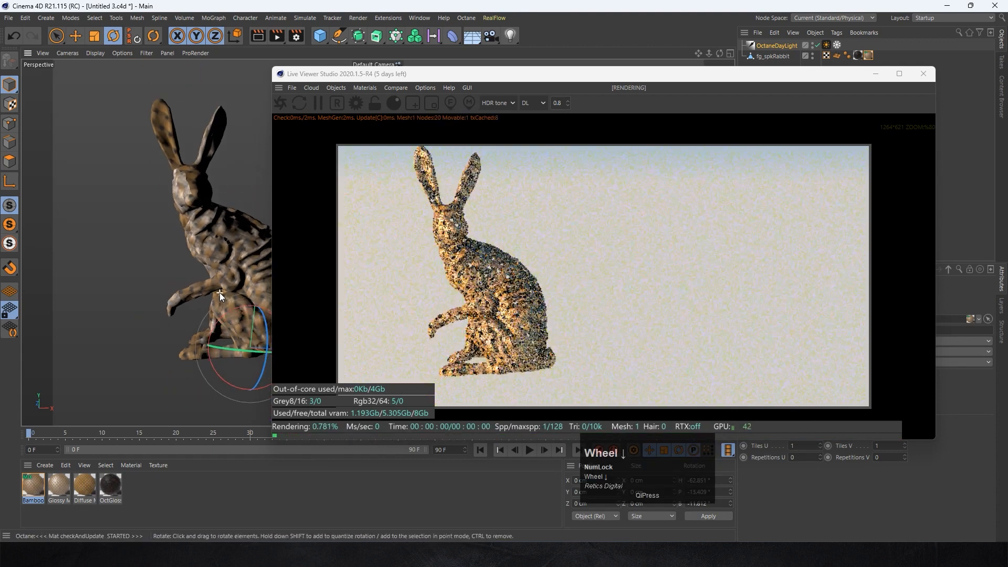
left_click_drag(210, 239, 165, 228)
scroll(185, 259, "down", 1)
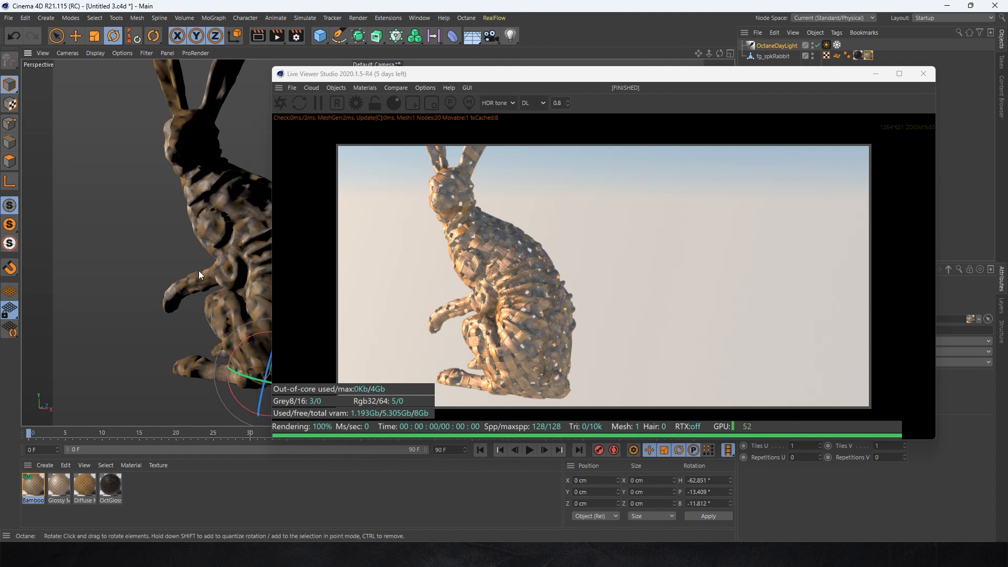
scroll(198, 271, "up", 2)
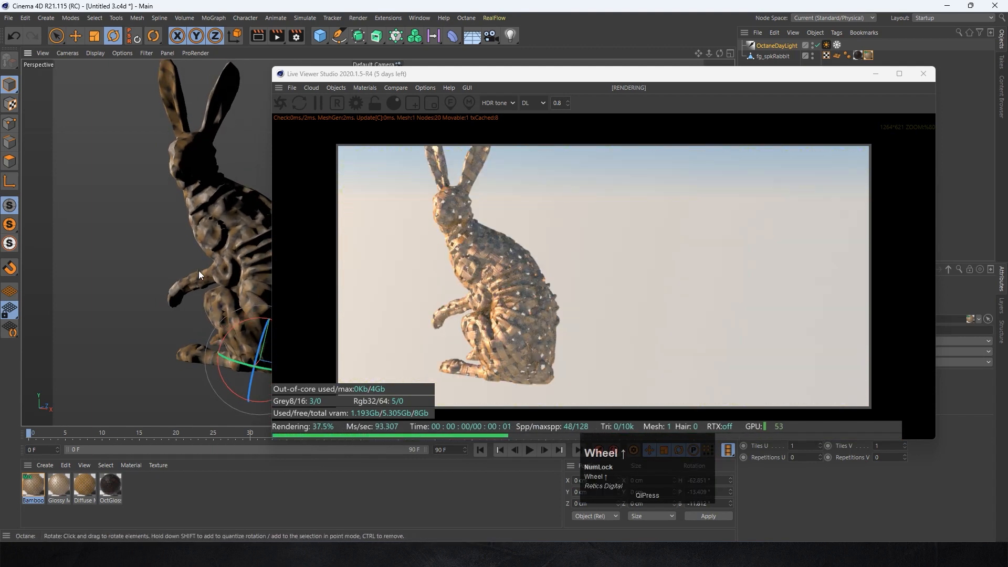